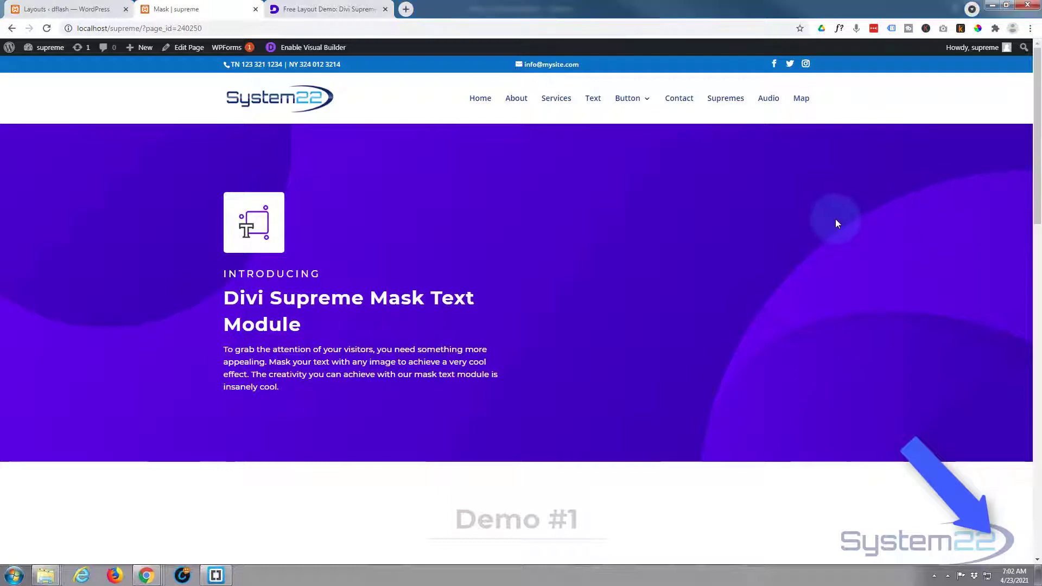
# - Look over the three mask text demos on the Mask page, from the introductory banner to the footer
pyautogui.scroll(-4, 837, 217)
pyautogui.scroll(-1, 839, 220)
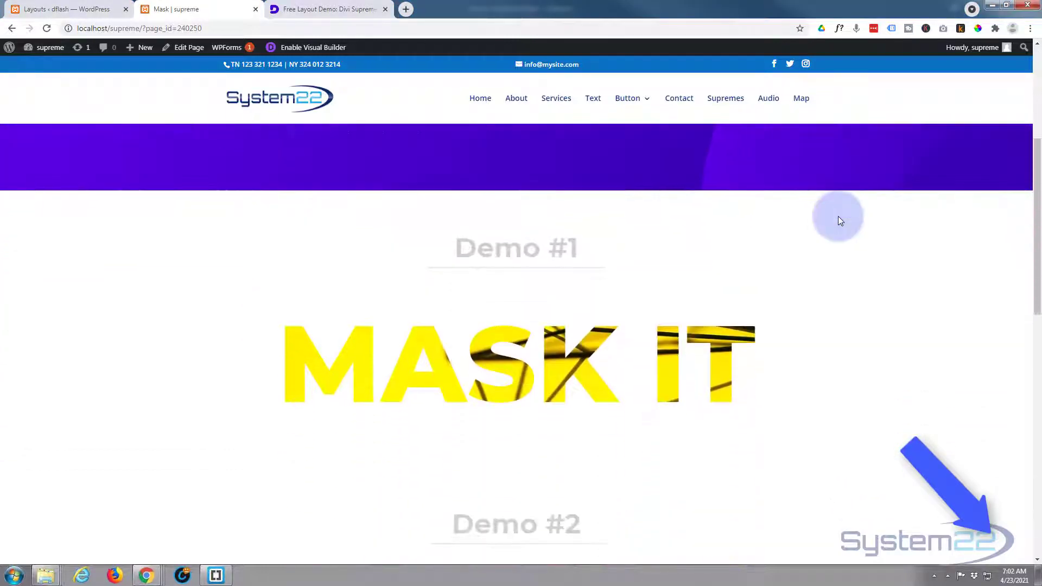
pyautogui.scroll(-1, 841, 214)
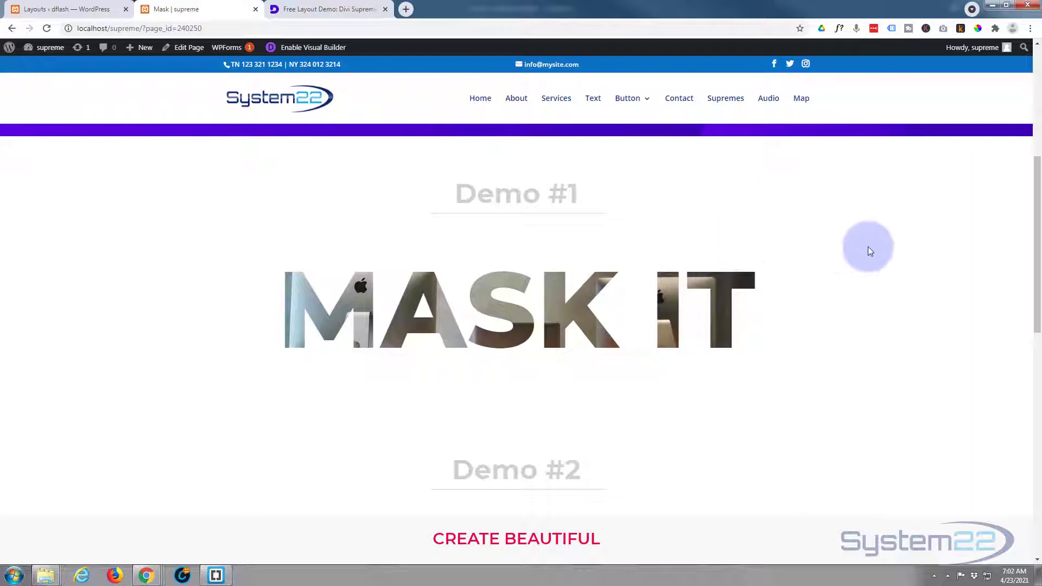
pyautogui.scroll(-5, 880, 252)
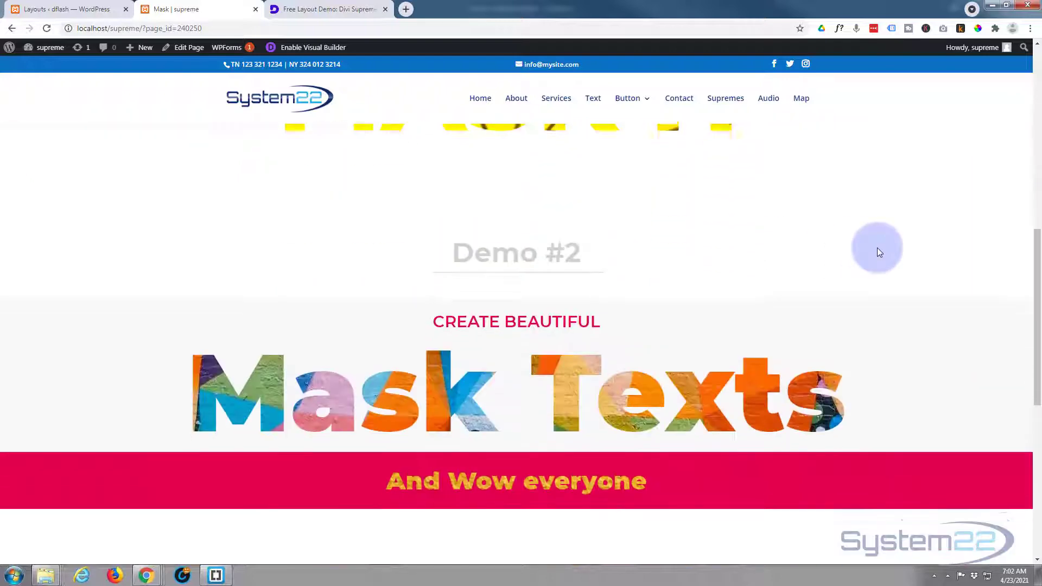
pyautogui.scroll(-5, 633, 270)
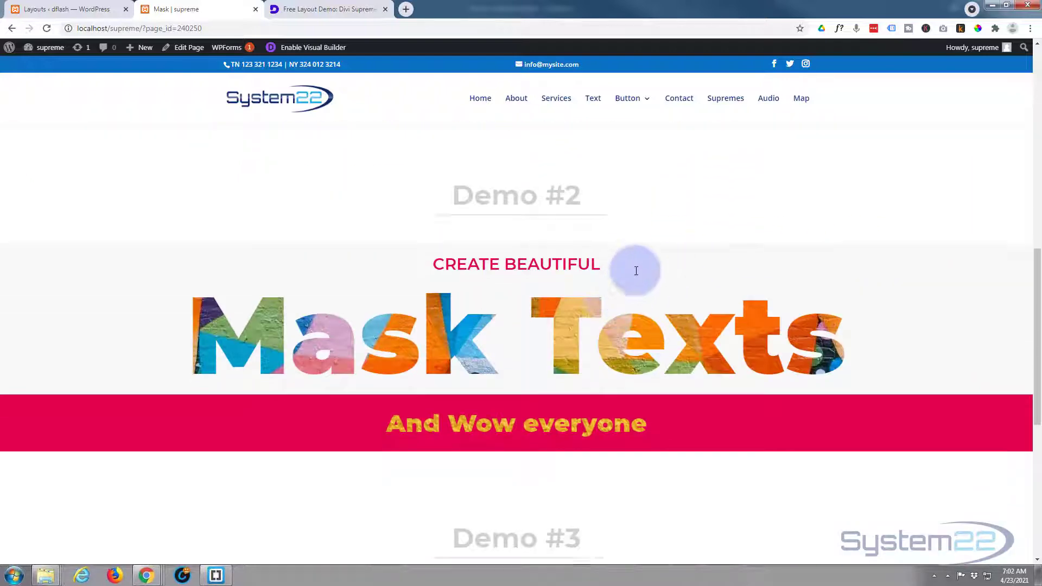
pyautogui.scroll(-2, 877, 272)
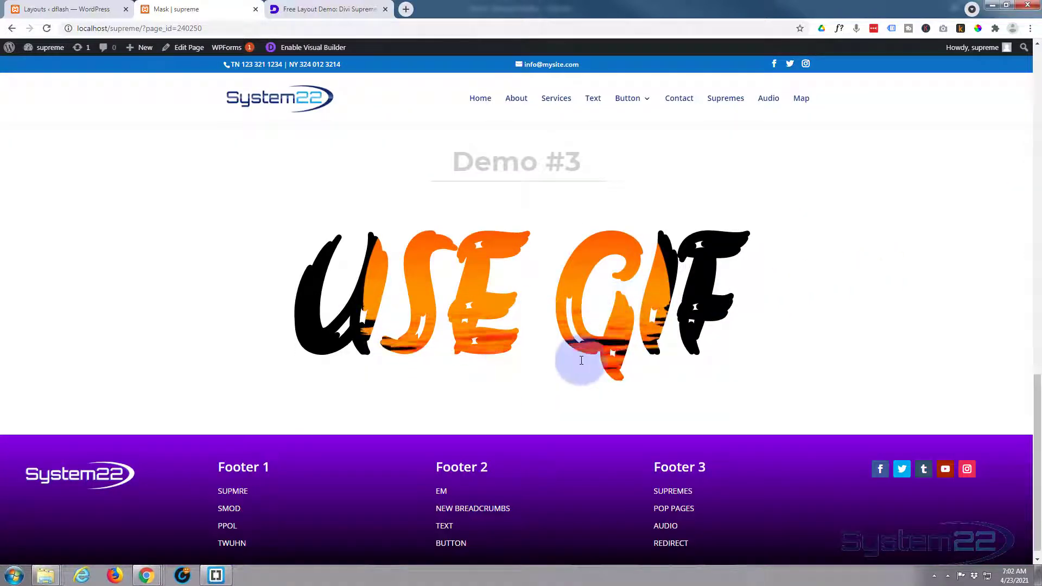
pyautogui.scroll(2, 854, 331)
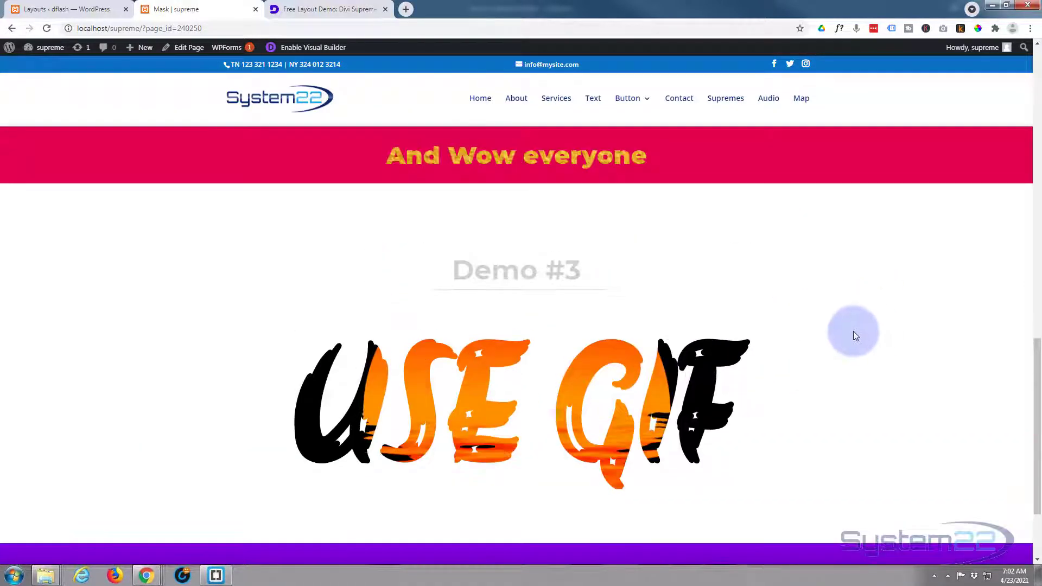
pyautogui.scroll(6, 854, 330)
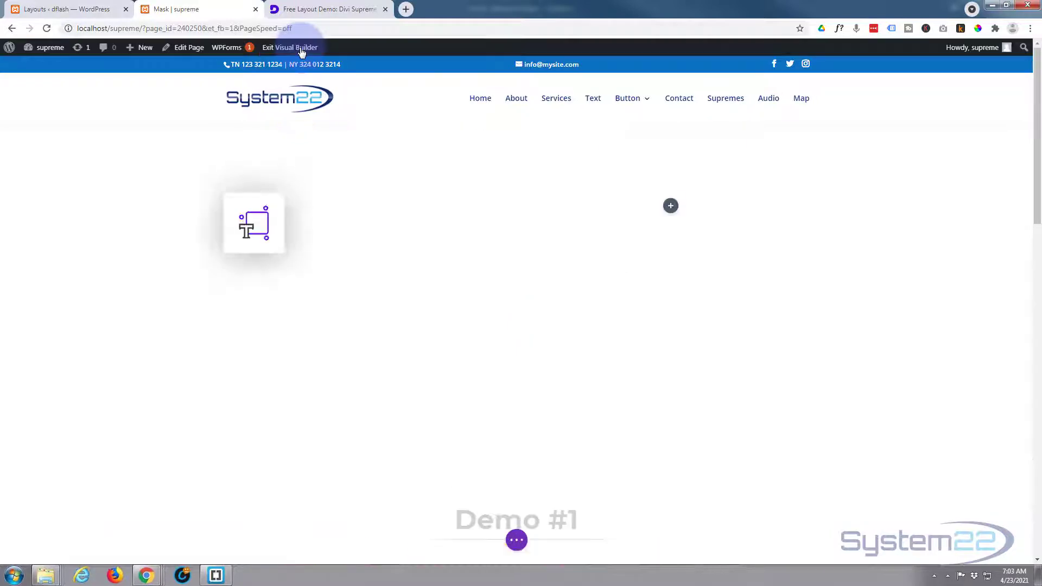
# - Replace the mask image of the Demo #2 "Mask Texts" module with pexels-pixabay-414102.jpg from the media library and save the module settings
pyautogui.scroll(-7, 312, 111)
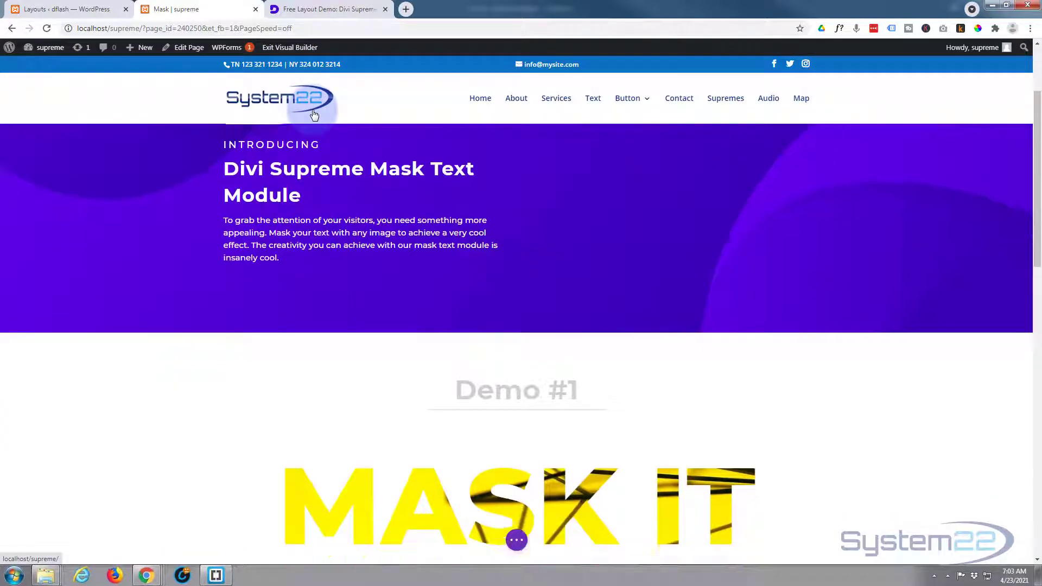
pyautogui.scroll(-4, 312, 111)
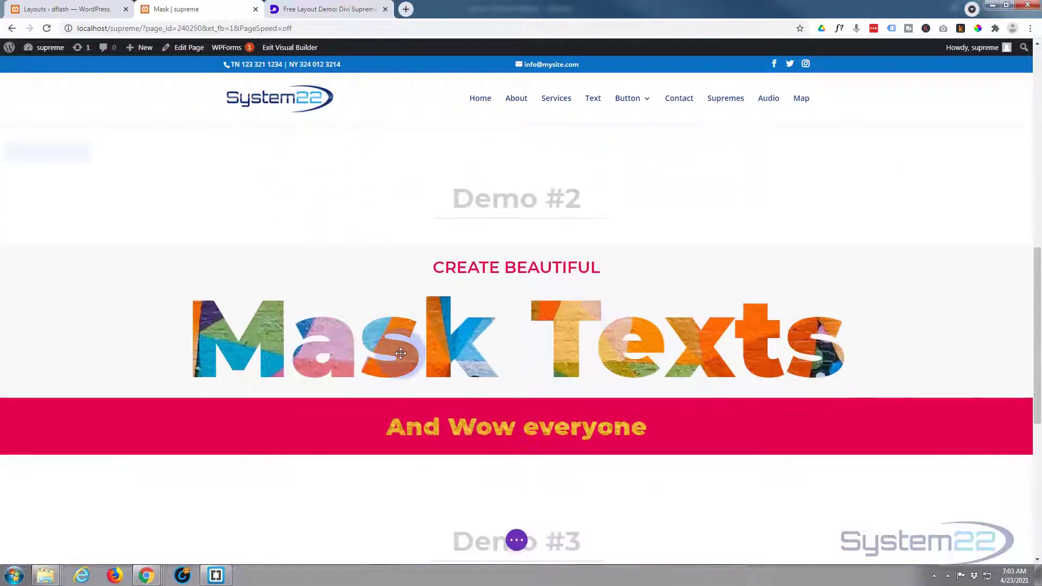
pyautogui.click(497, 312)
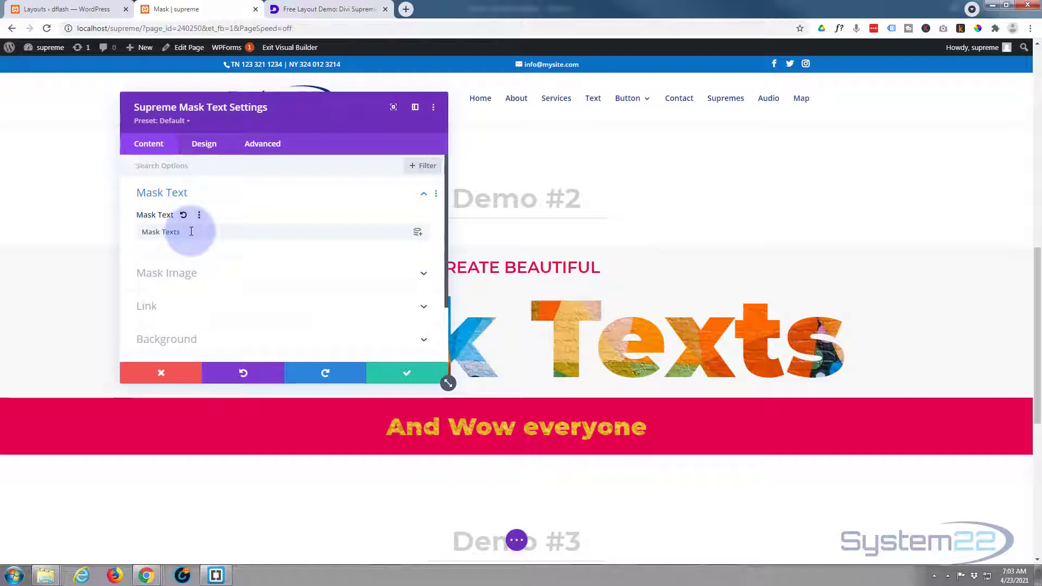
pyautogui.click(221, 281)
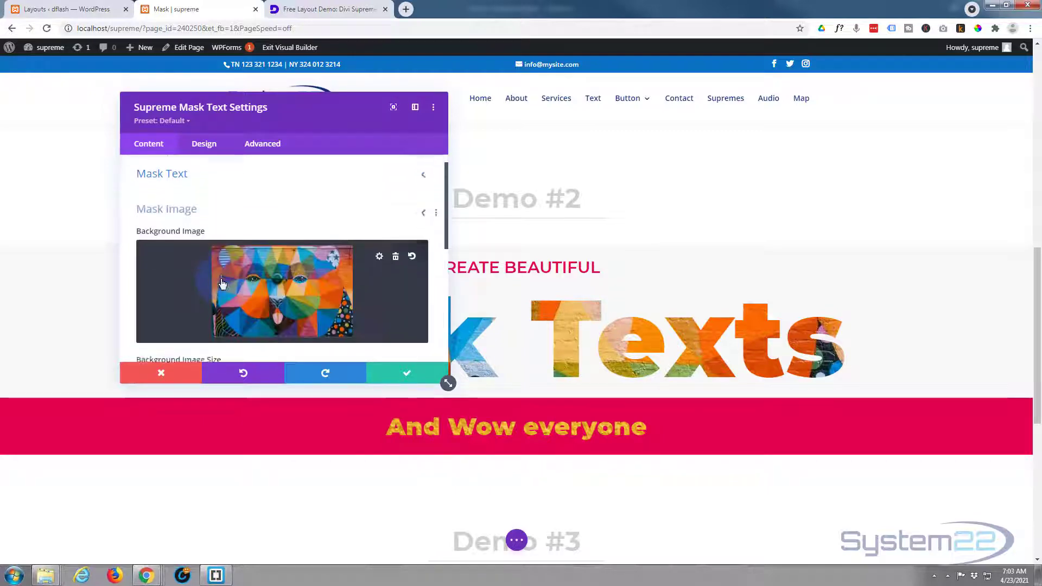
pyautogui.click(265, 259)
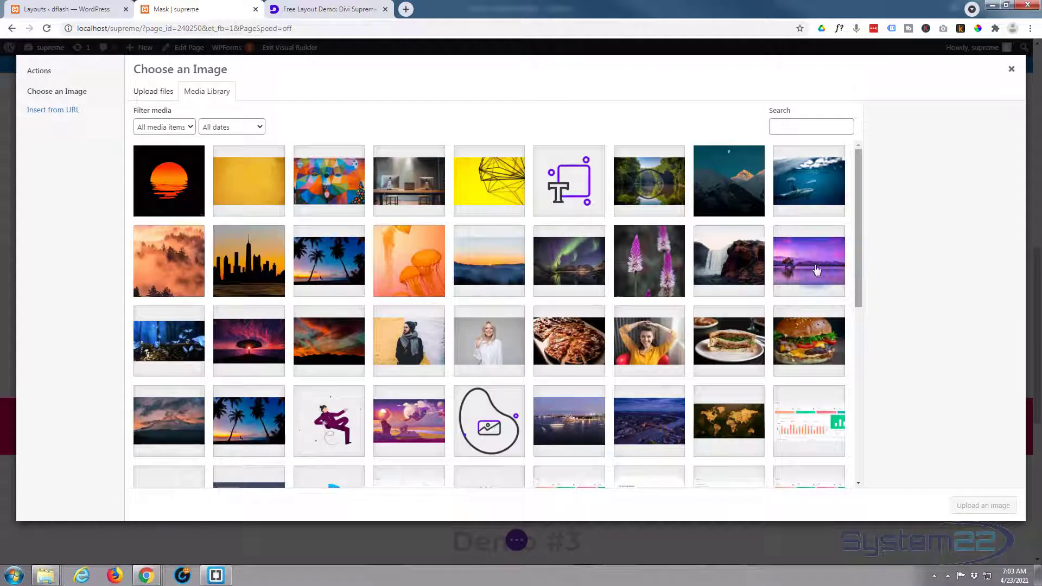
pyautogui.click(795, 266)
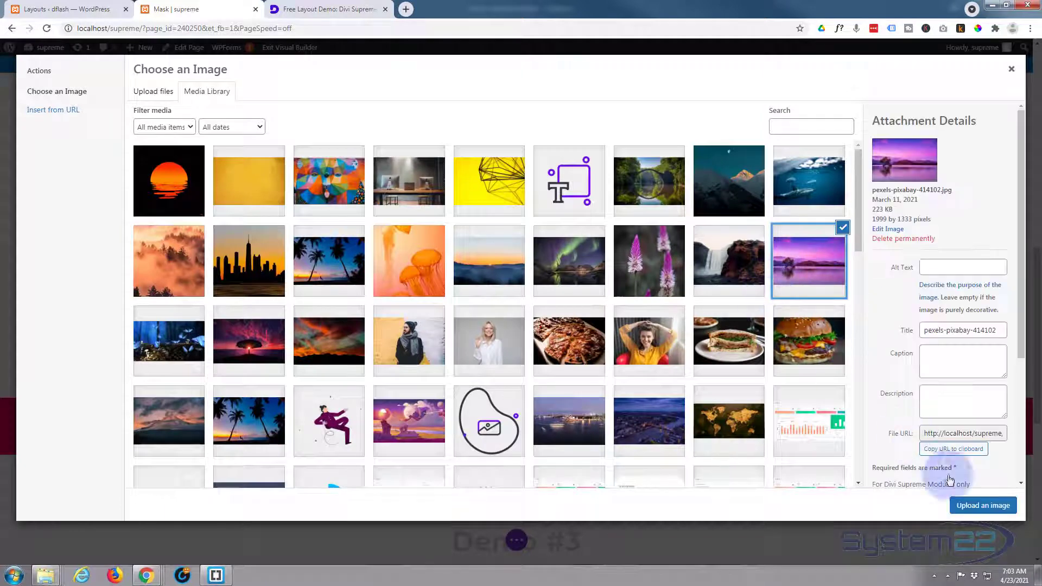
pyautogui.click(971, 509)
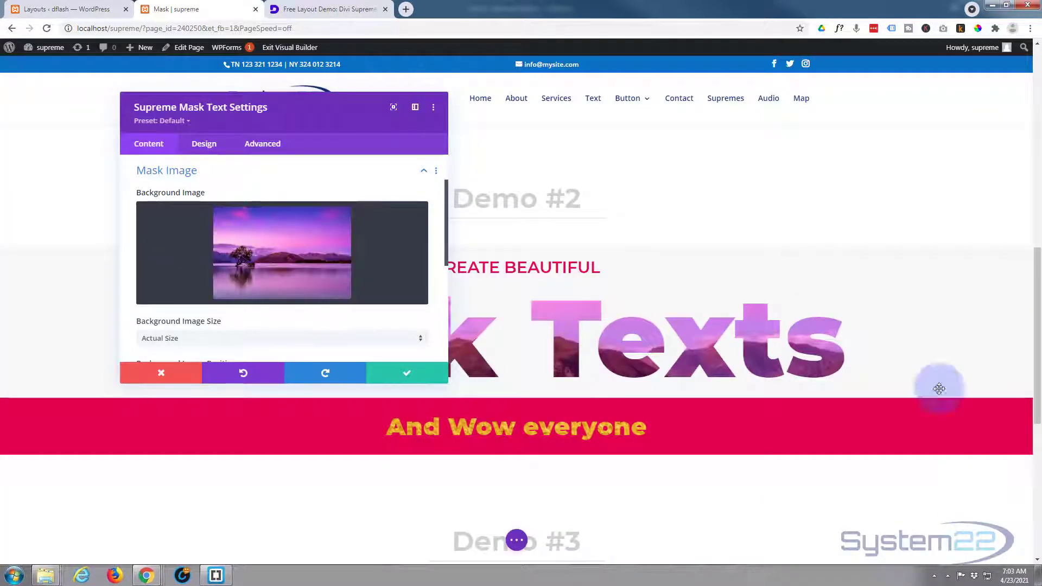
pyautogui.click(427, 375)
# - Review the changed "Mask Texts" heading alongside the other demos, returning to the page's banner
pyautogui.scroll(-2, 852, 205)
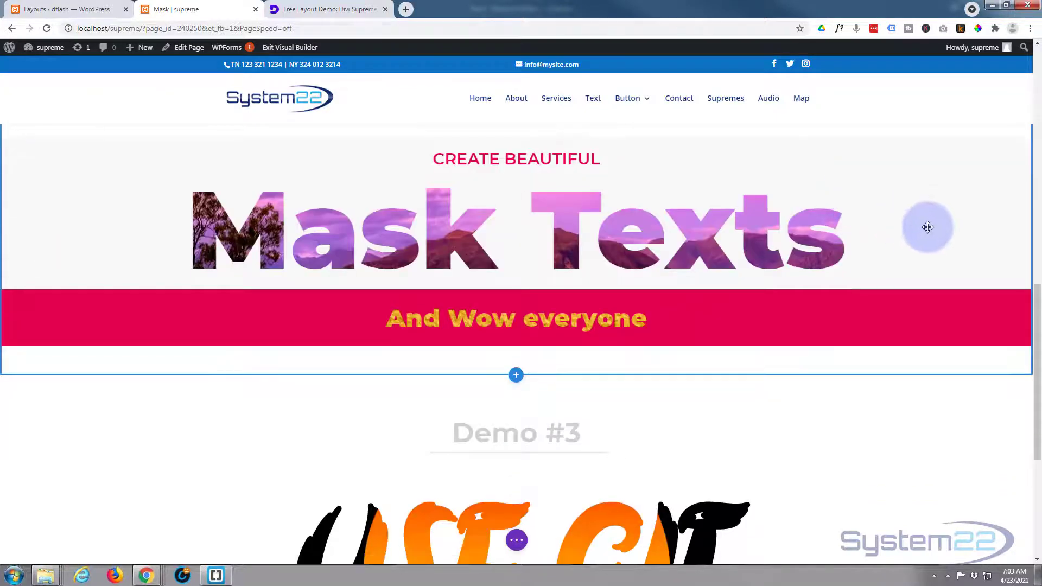
pyautogui.scroll(1, 929, 227)
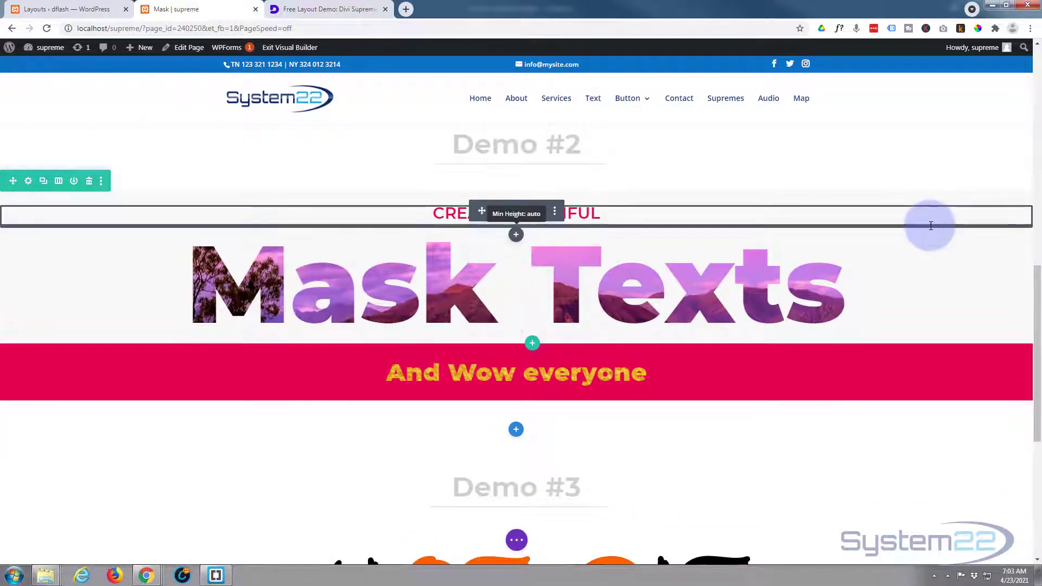
pyautogui.scroll(-4, 931, 226)
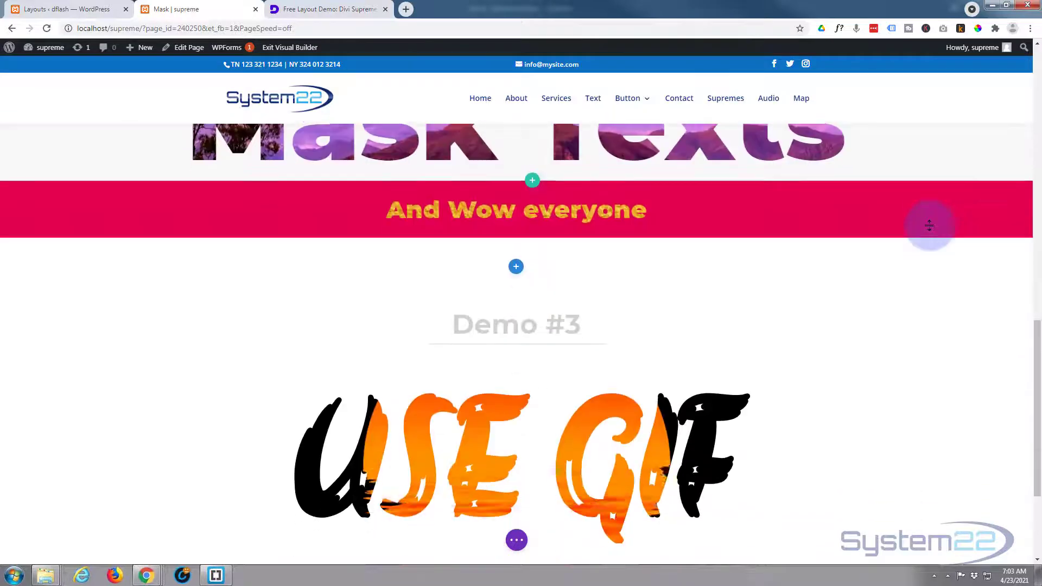
pyautogui.scroll(2, 929, 226)
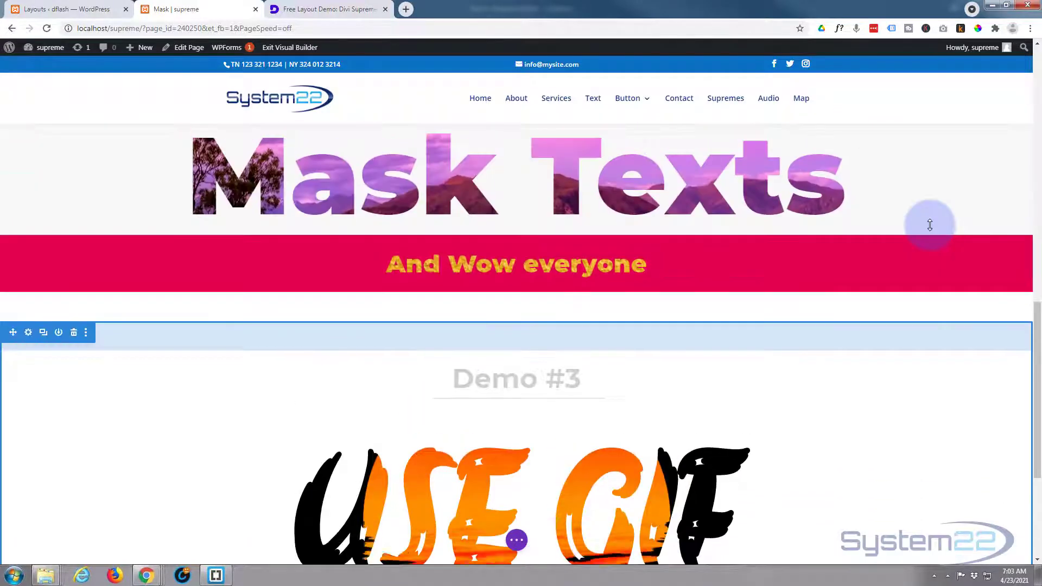
pyautogui.scroll(5, 930, 224)
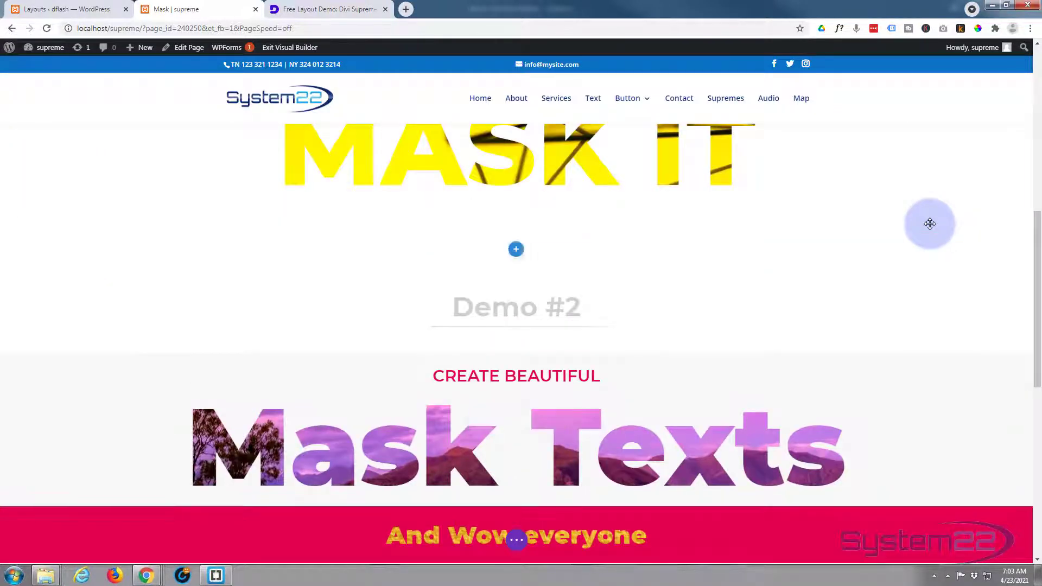
pyautogui.scroll(5, 930, 224)
pyautogui.scroll(5, 930, 224)
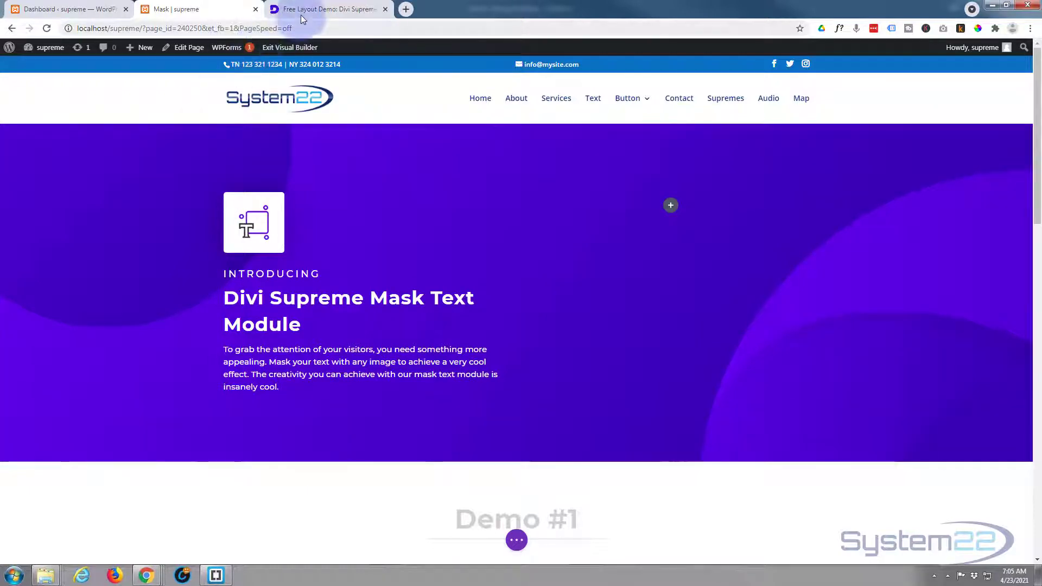
# - Switch to the Divi Supreme free layout page and download the Mask Text Module demo layout
pyautogui.click(307, 10)
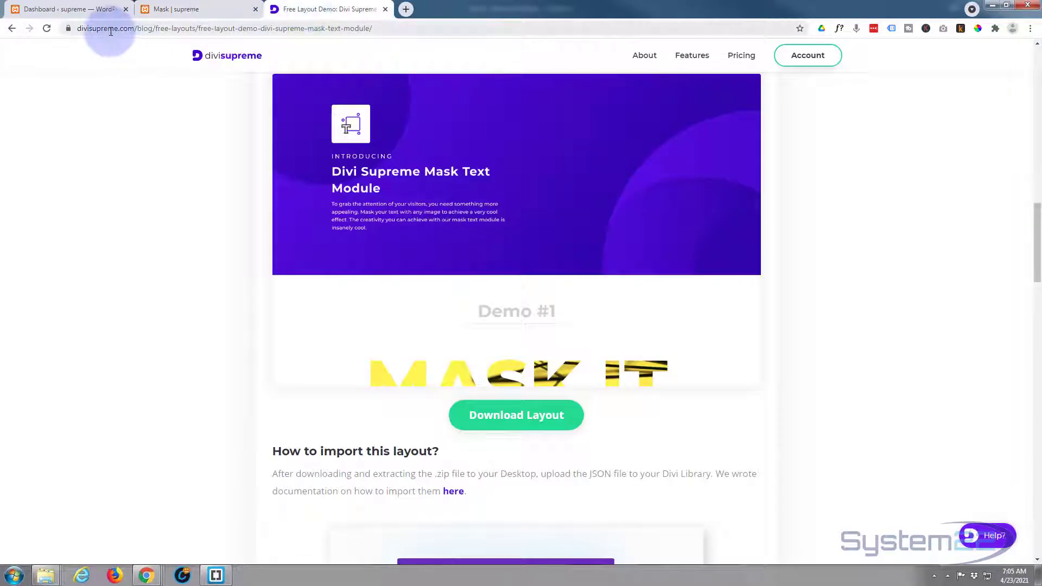
pyautogui.scroll(-1, 342, 168)
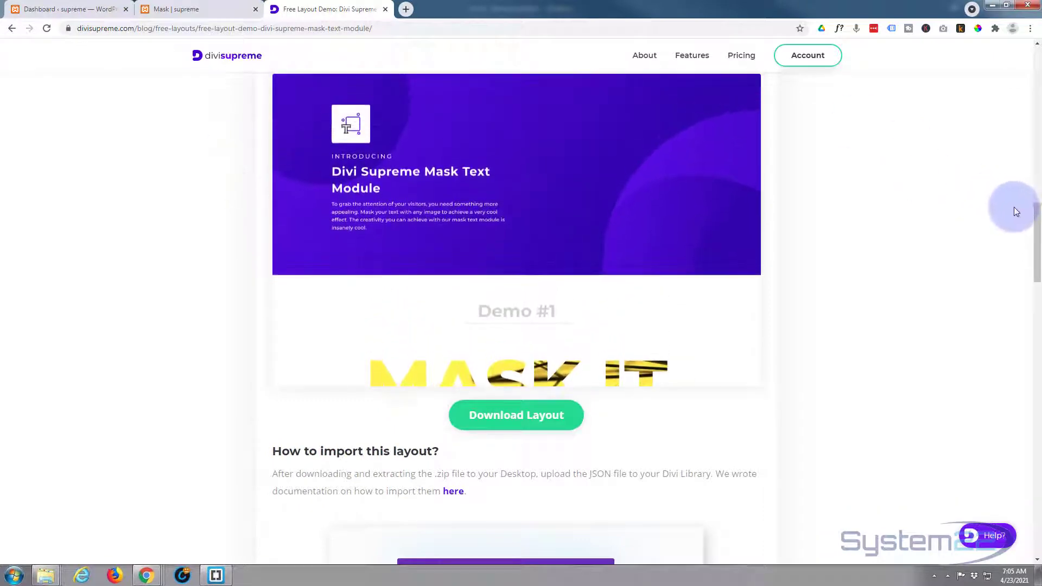
pyautogui.moveTo(1038, 232)
pyautogui.mouseDown()
pyautogui.moveTo(1026, 174)
pyautogui.moveTo(1030, 69)
pyautogui.moveTo(1038, 211)
pyautogui.moveTo(1026, 235)
pyautogui.mouseUp()
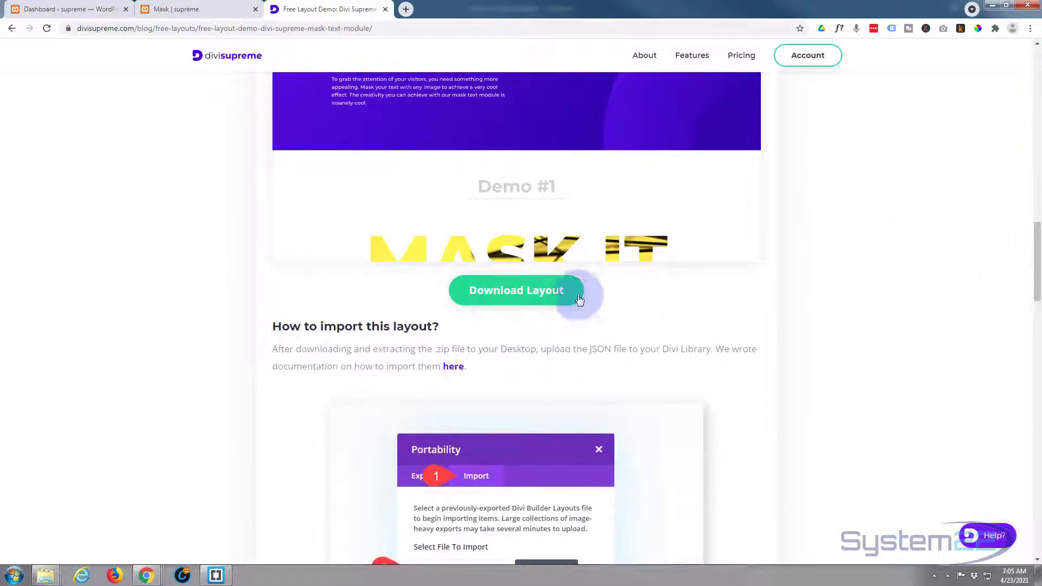
pyautogui.click(539, 299)
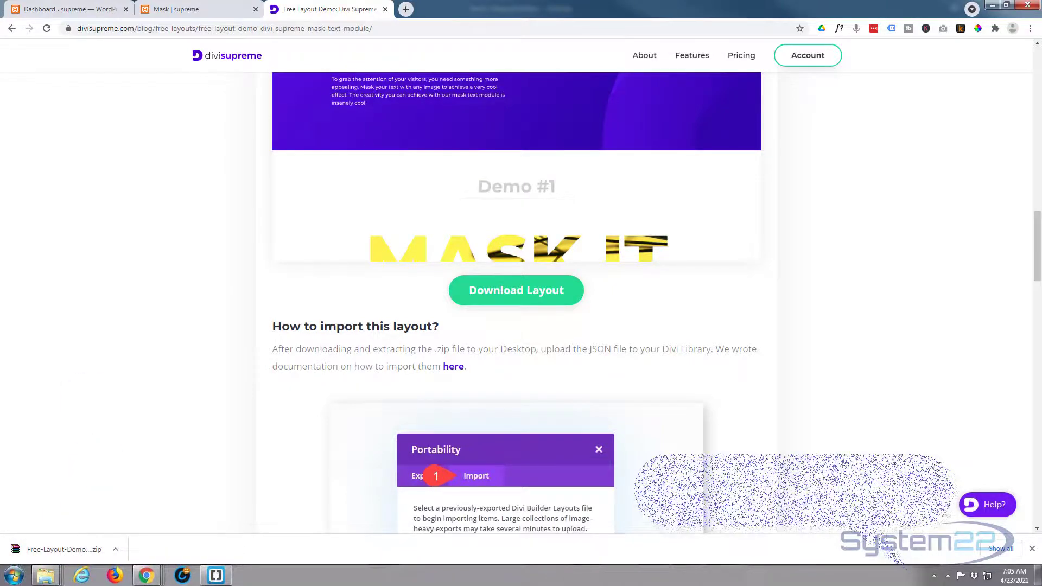
# - Extract the downloaded Free-Layout-Demo zip into the sup downloads folder and move the file window out of the way
pyautogui.moveTo(0, 272); pyautogui.dragTo(397, 339)
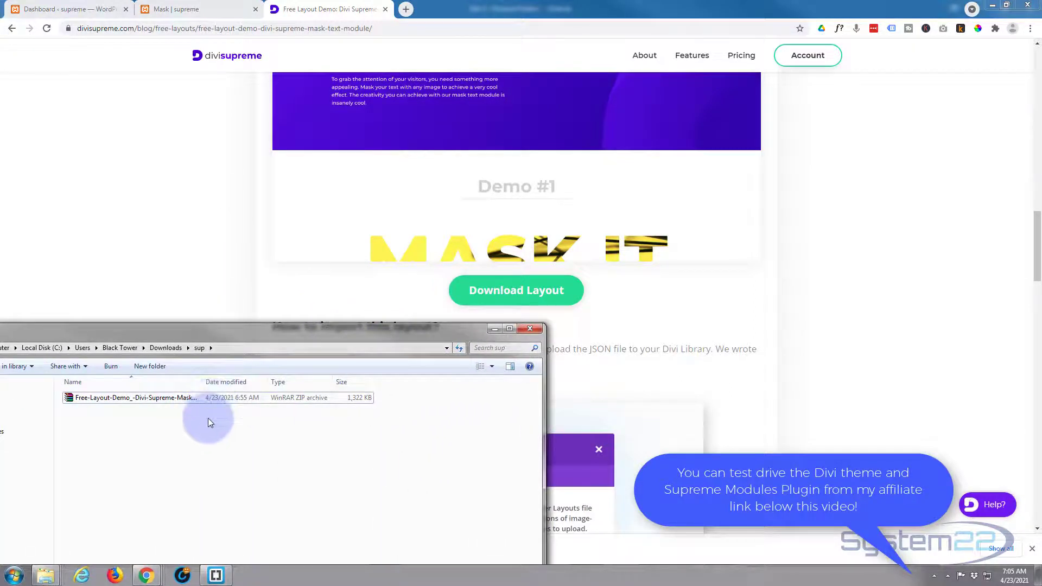
pyautogui.doubleClick(67, 398)
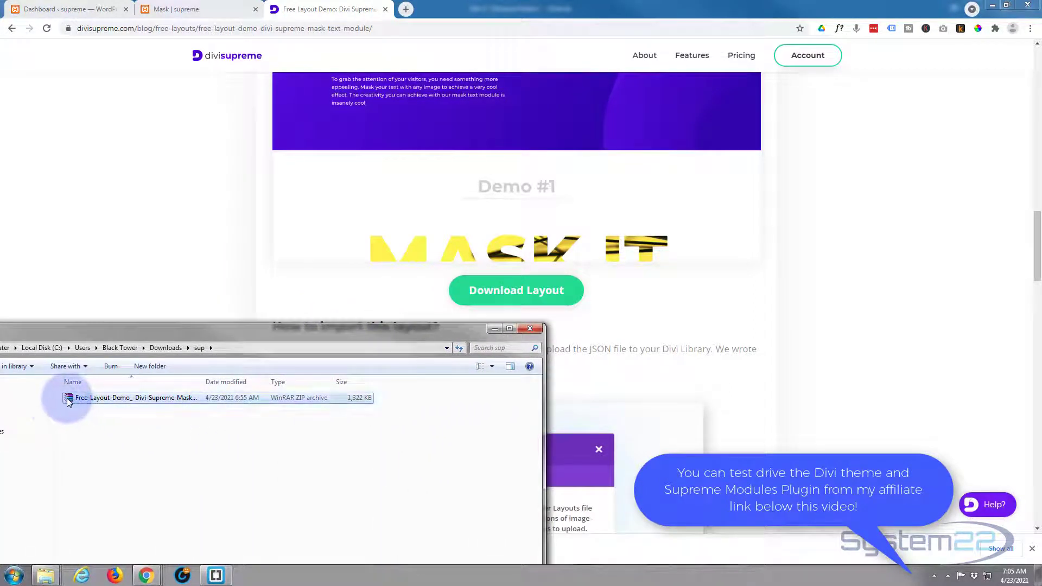
pyautogui.rightClick(67, 399)
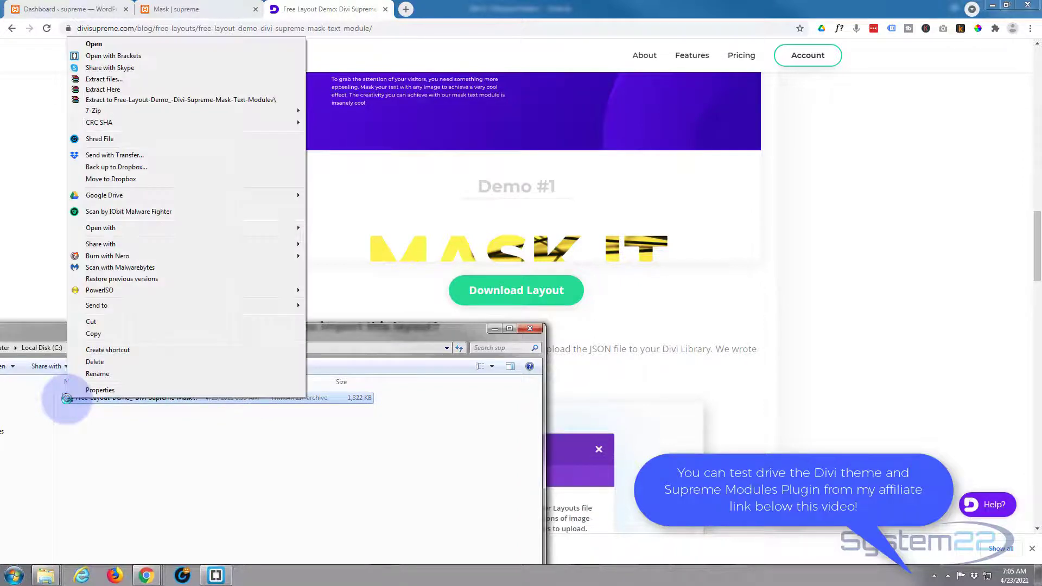
pyautogui.click(101, 90)
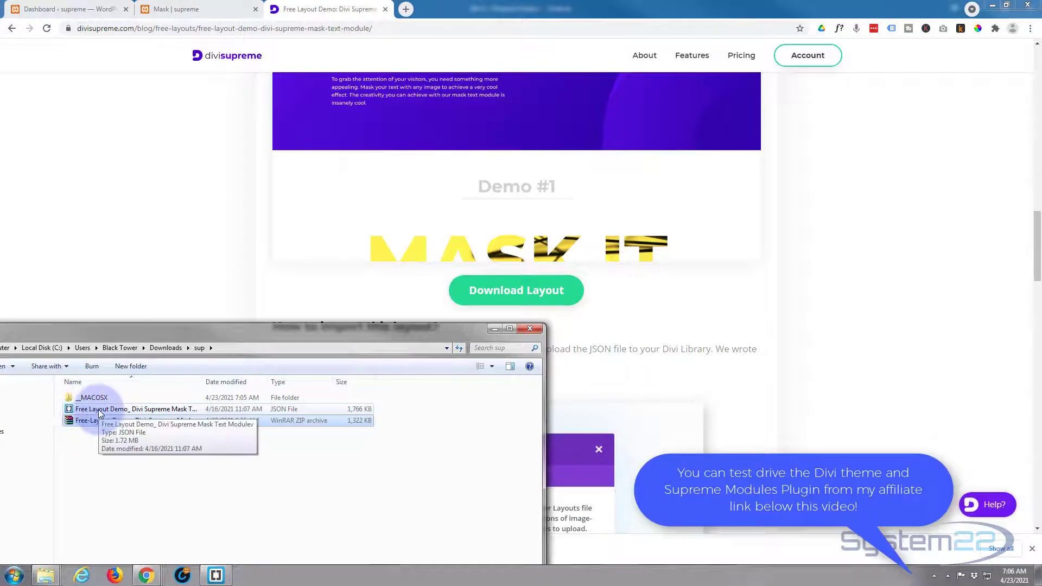
pyautogui.moveTo(164, 329); pyautogui.dragTo(0, 278)
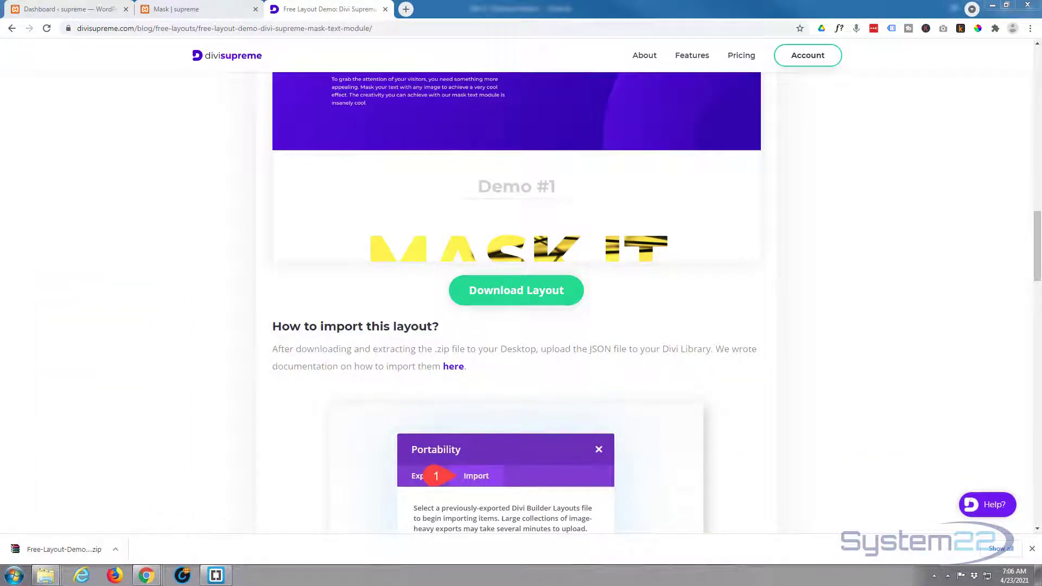
# - Open the Divi Library in the WordPress dashboard and bring up the import options for Divi Builder layouts
pyautogui.click(61, 9)
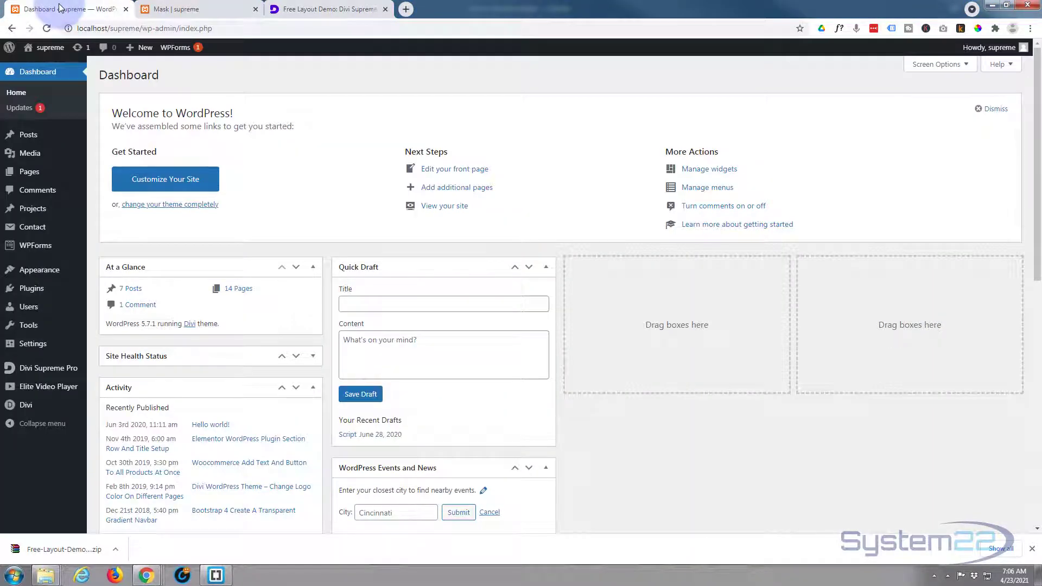
pyautogui.moveTo(22, 410)
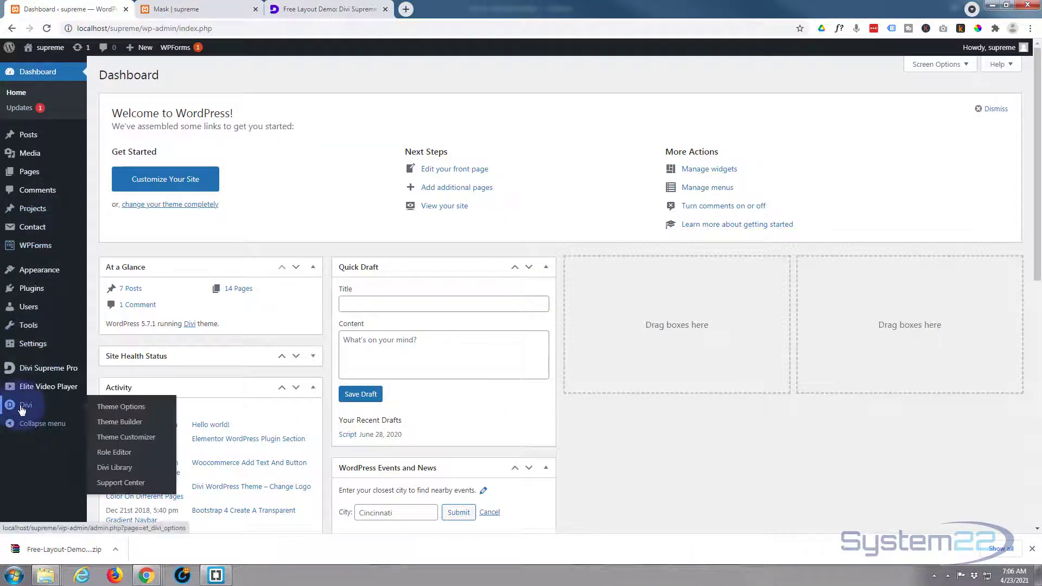
pyautogui.moveTo(25, 377)
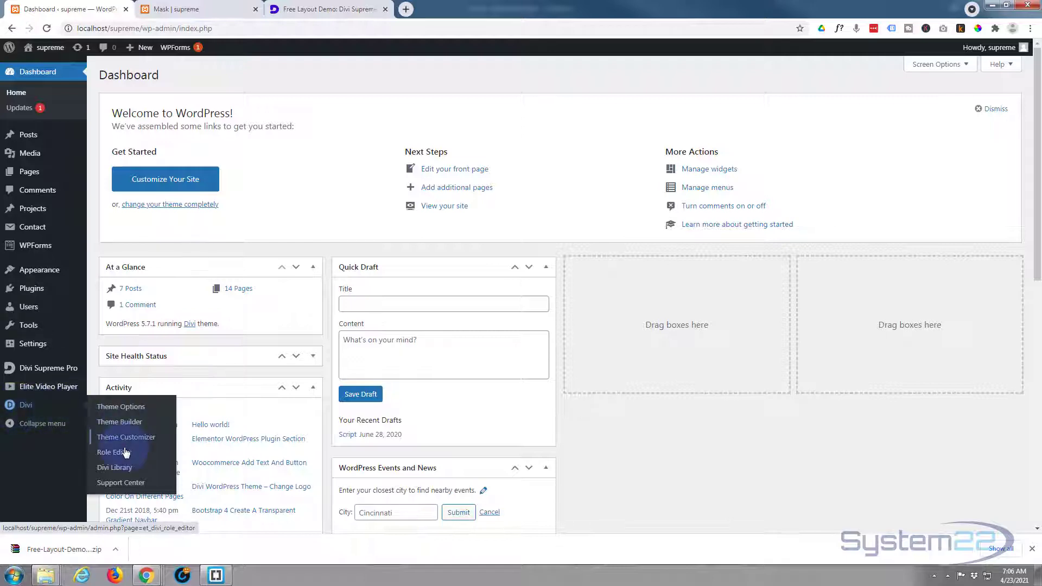
pyautogui.click(115, 468)
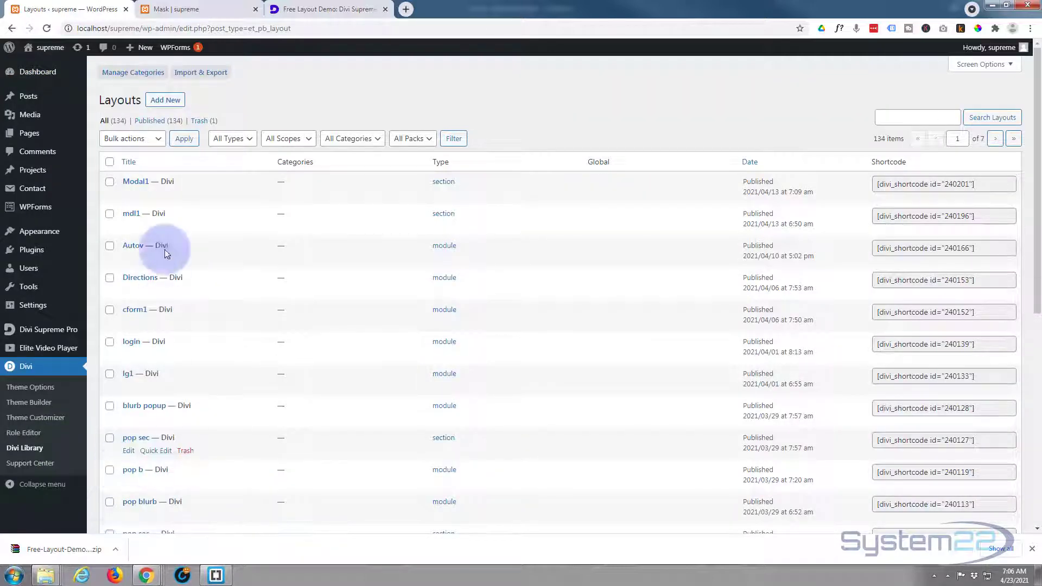
pyautogui.click(200, 76)
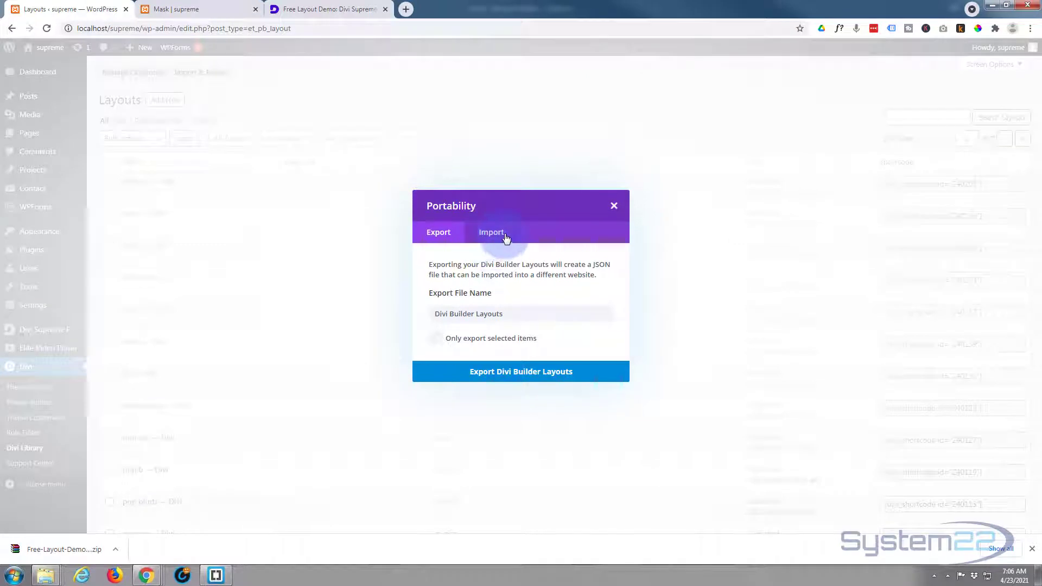
pyautogui.click(500, 238)
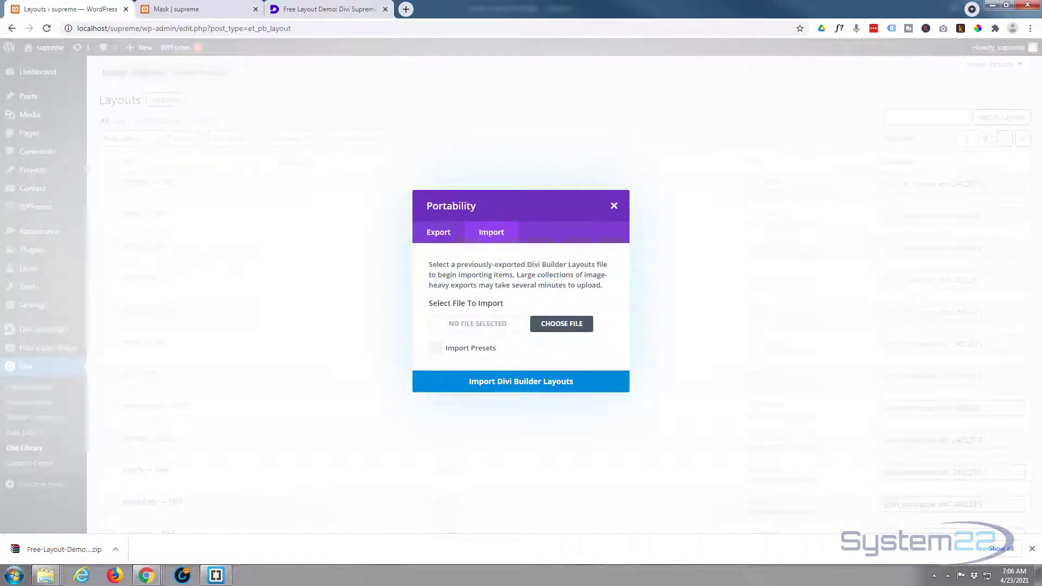
# - Choose the extracted Free Layout Demo Divi Supreme Mask Text JSON file from the sup folder and import it into the Divi Library
pyautogui.moveTo(0, 325); pyautogui.dragTo(392, 411)
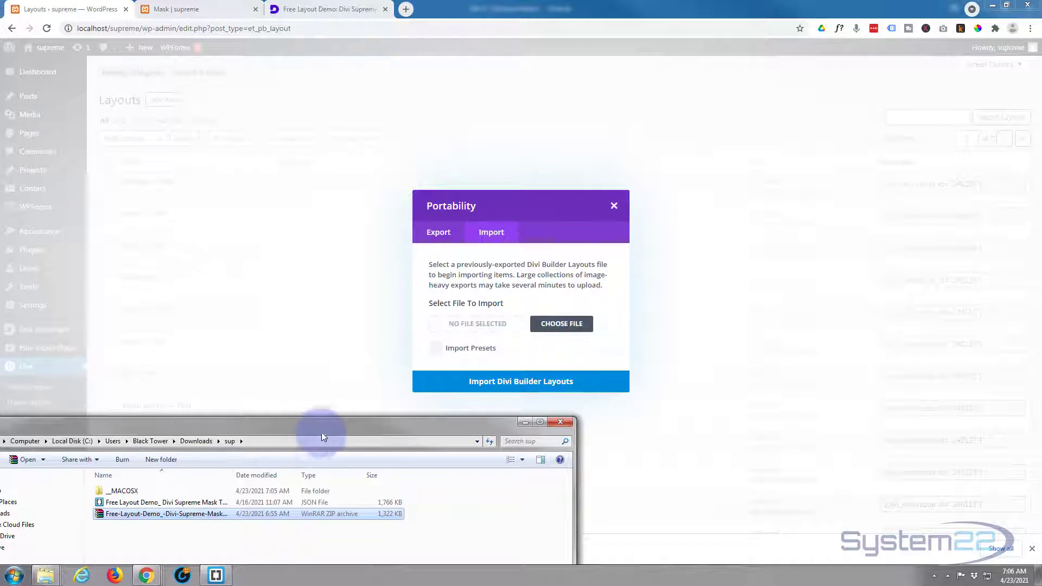
pyautogui.moveTo(101, 504); pyautogui.dragTo(452, 325)
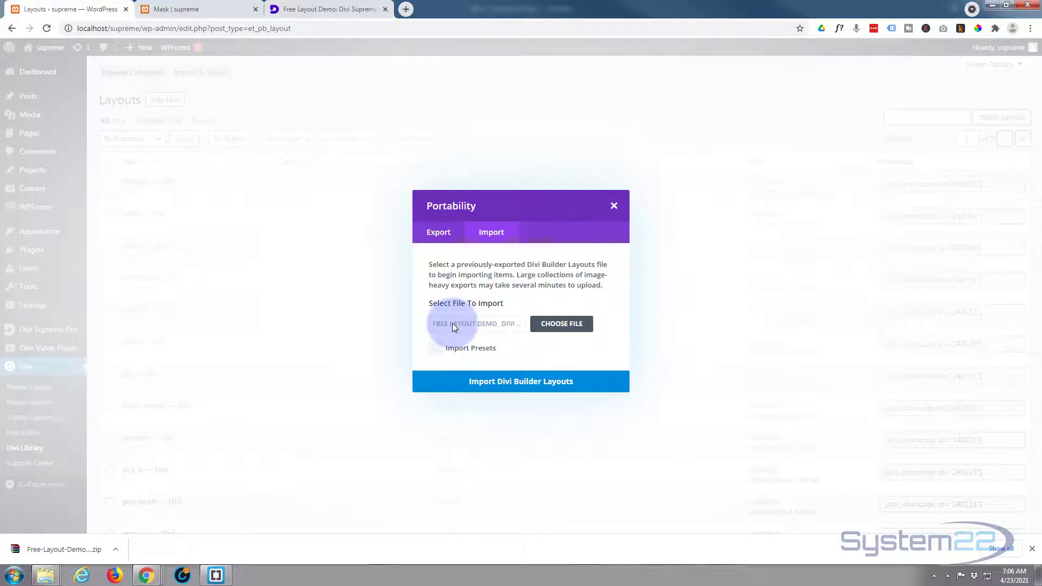
pyautogui.click(494, 387)
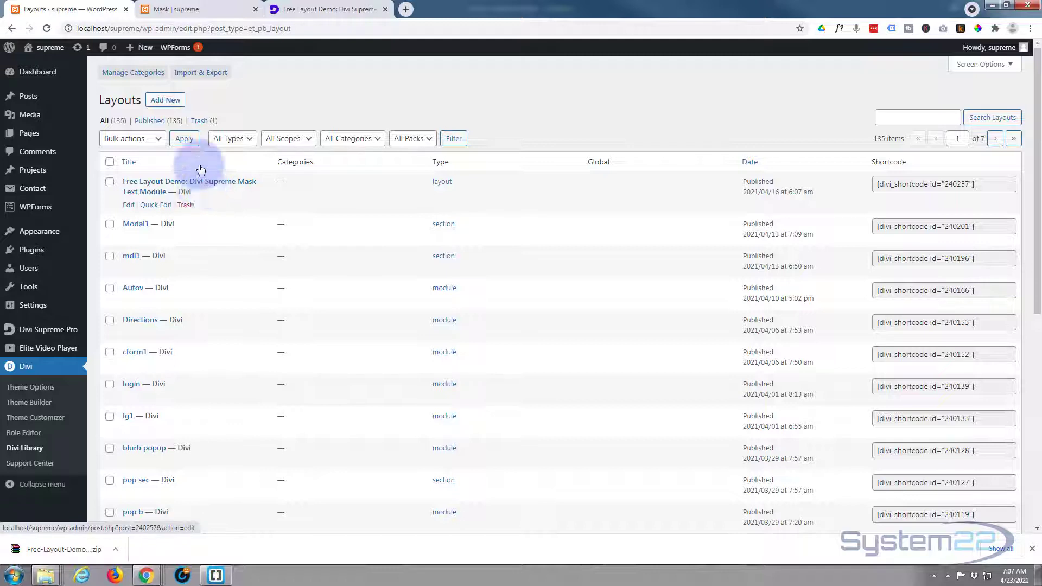
# - Create a new page titled "Mask Text" in a separate tab and start building it with the Divi Builder
pyautogui.moveTo(142, 48)
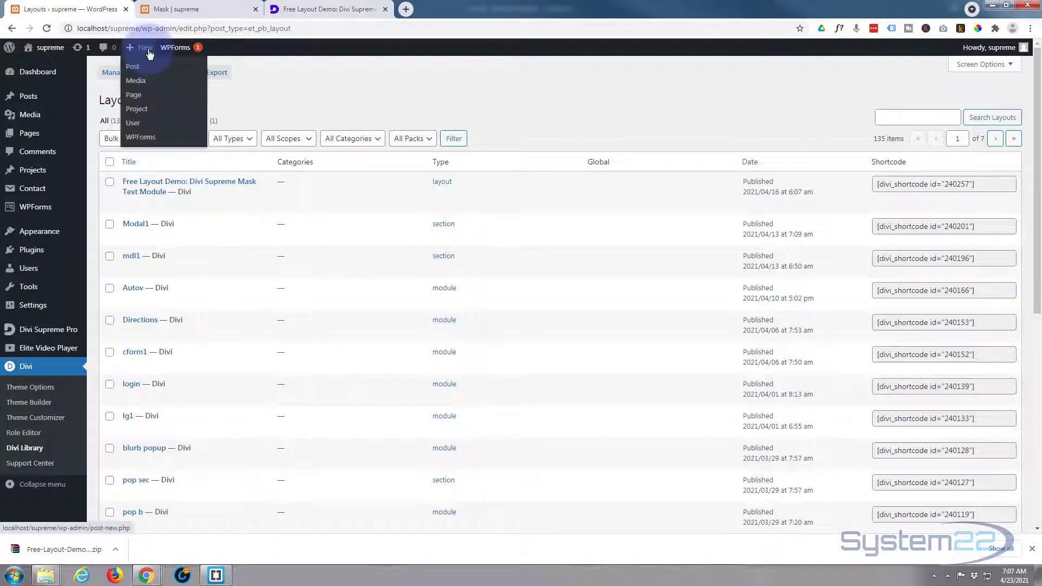
pyautogui.middleClick(141, 100)
pyautogui.click(200, 9)
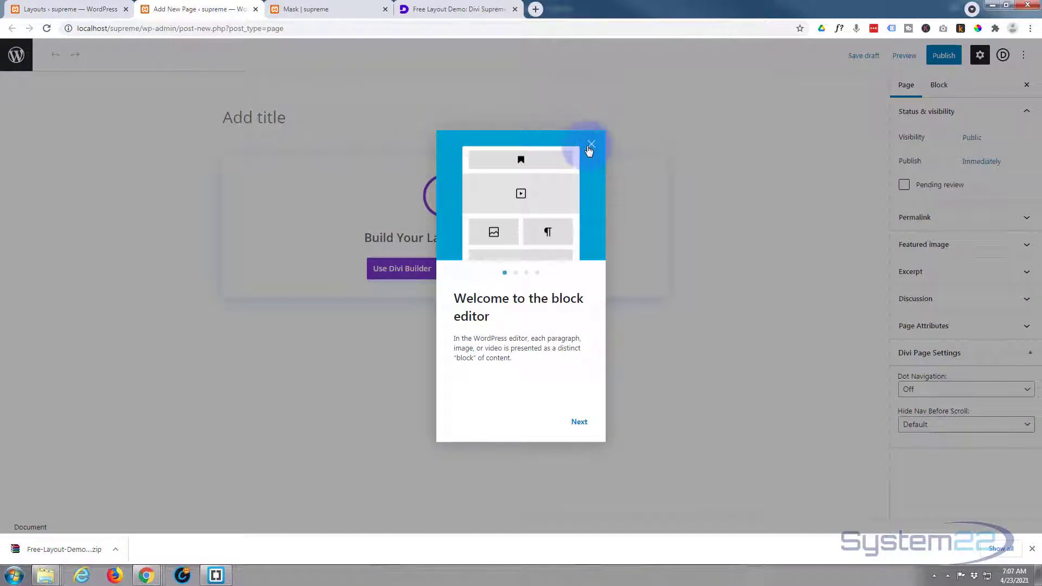
pyautogui.click(591, 144)
pyautogui.click(253, 122)
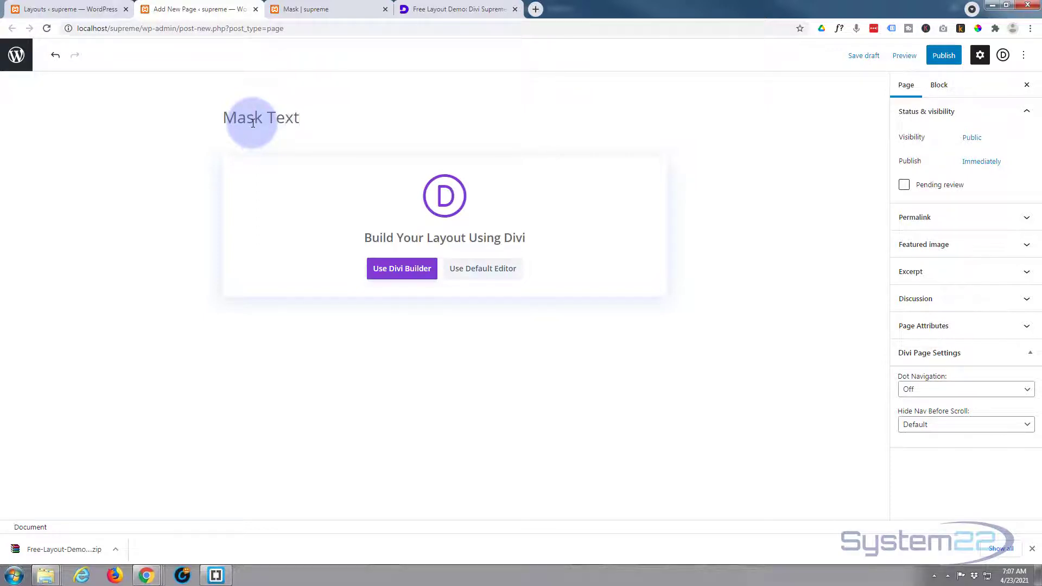
pyautogui.click(393, 276)
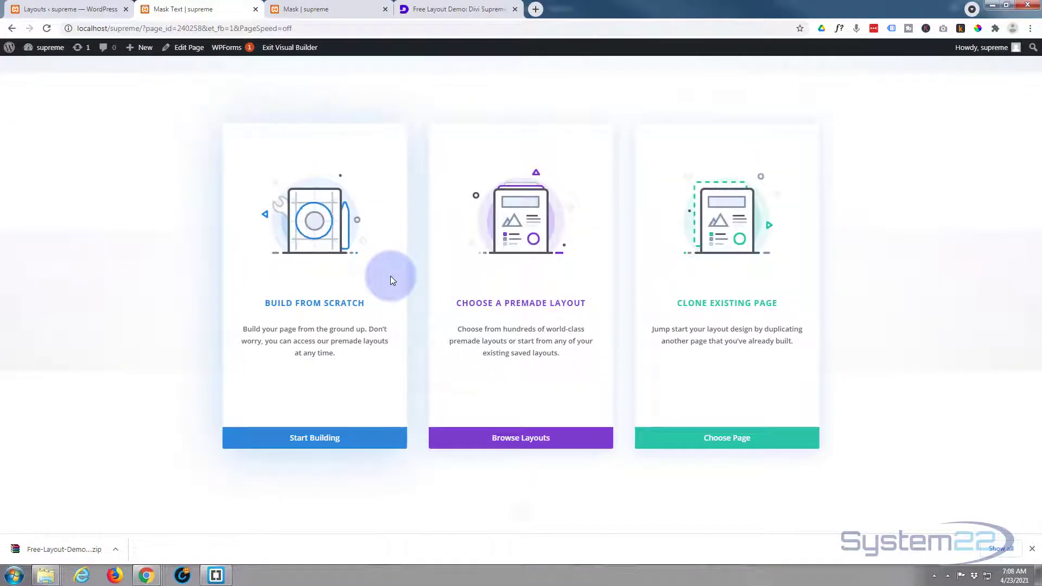
# - Load the saved layout "Free Layout Demo: Divi Supreme Mask Text Module" into the new page
pyautogui.click(534, 439)
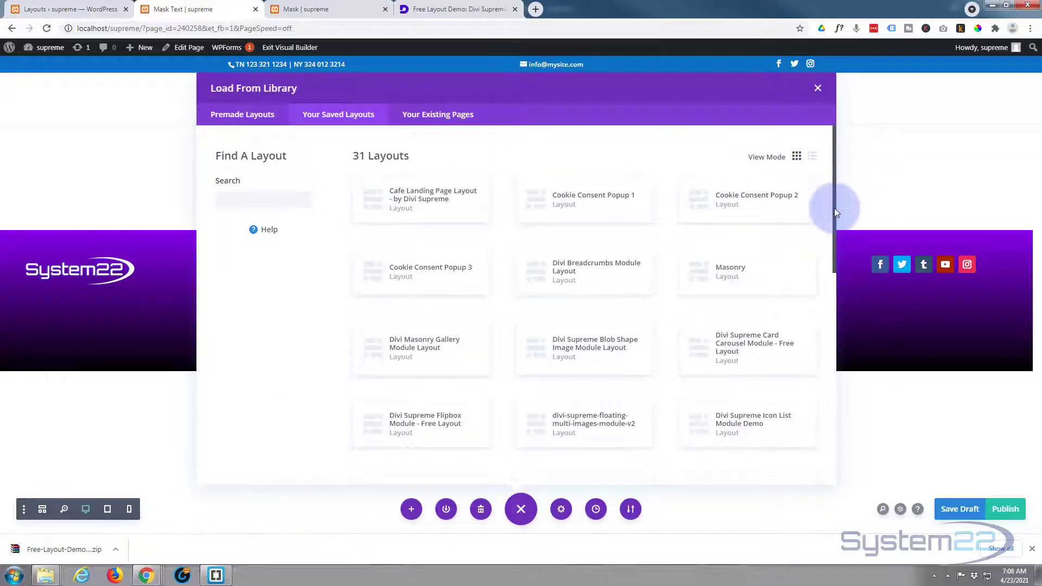
pyautogui.moveTo(832, 207); pyautogui.dragTo(819, 347)
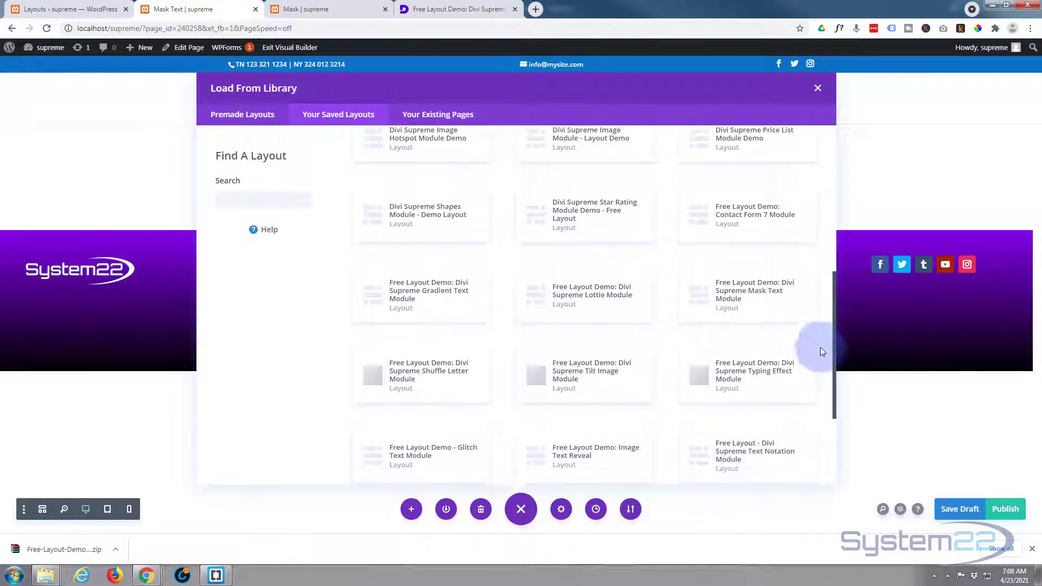
pyautogui.click(738, 302)
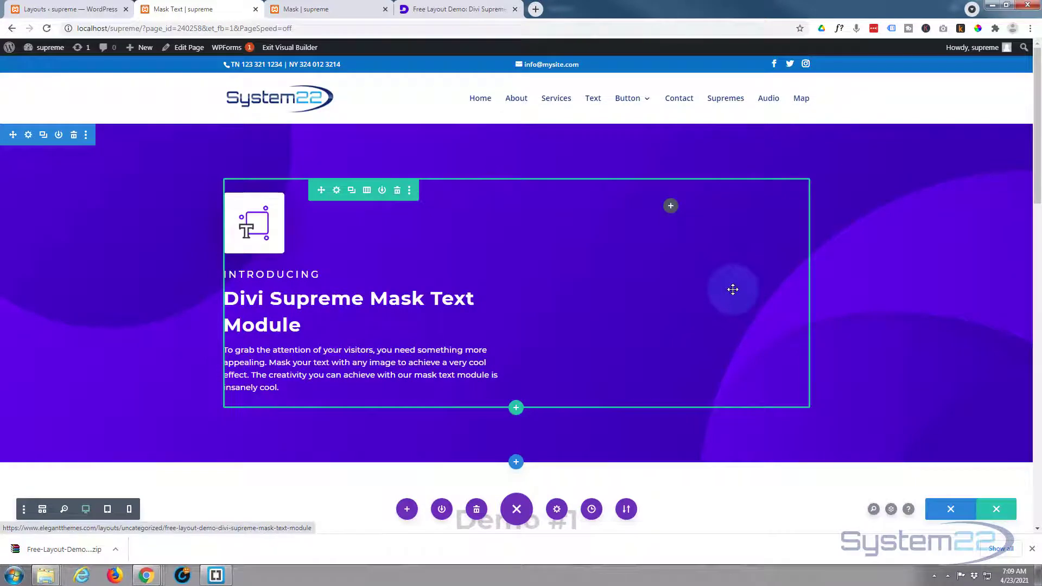
# - Replace the mask image of the "MASK IT" heading in Demo #1 with the palm tree sunset photo pexels-asad-photo-maldives-3293148-1.jpg
pyautogui.scroll(-3, 883, 262)
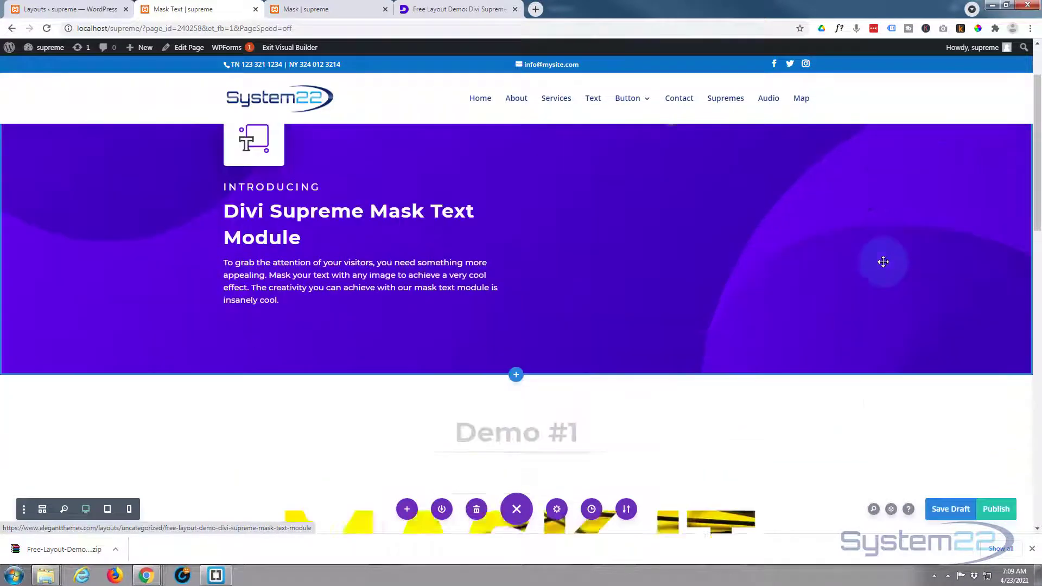
pyautogui.scroll(-10, 883, 262)
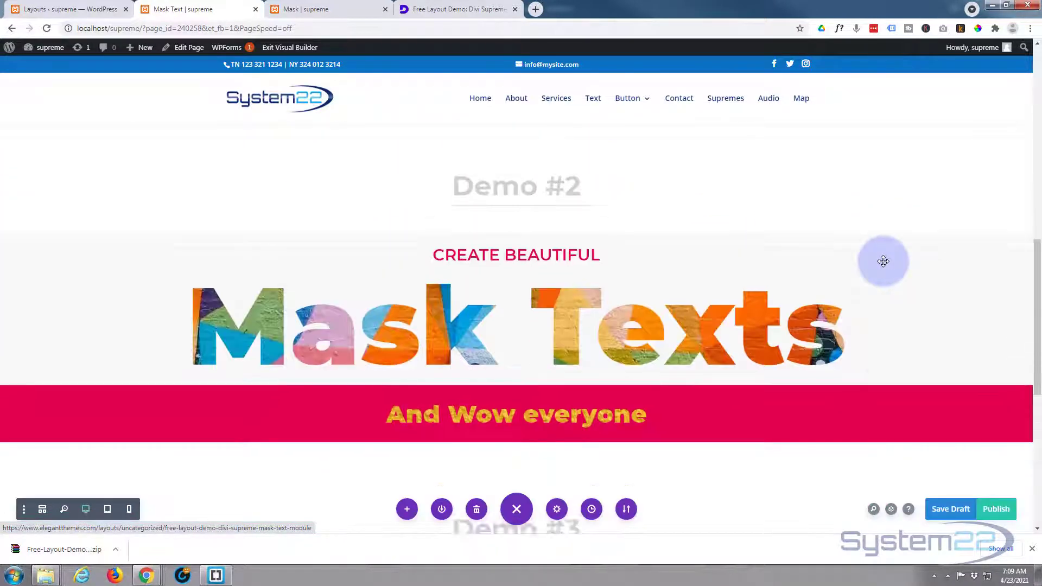
pyautogui.scroll(-5, 883, 261)
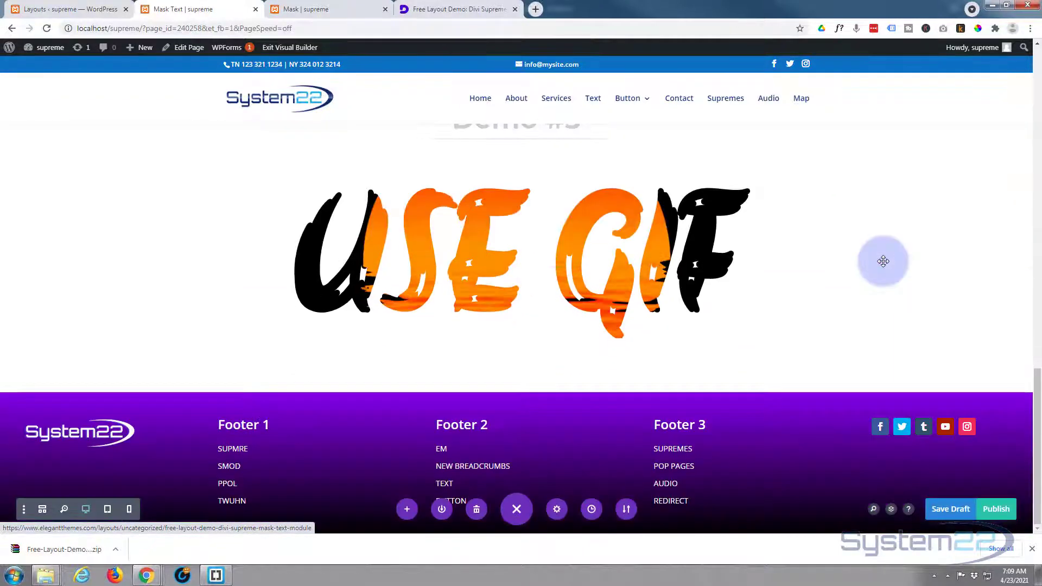
pyautogui.scroll(8, 883, 262)
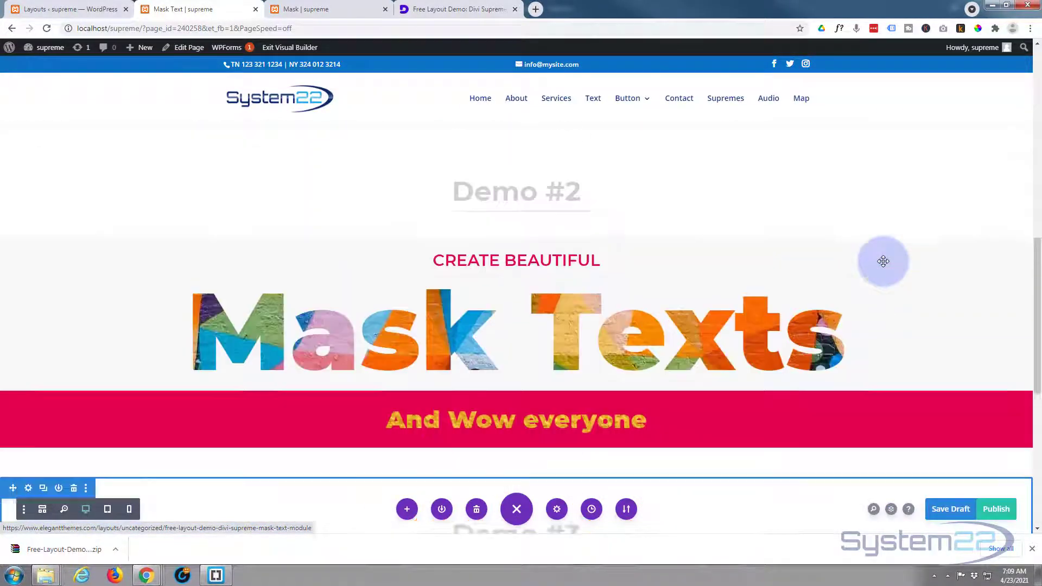
pyautogui.scroll(5, 883, 261)
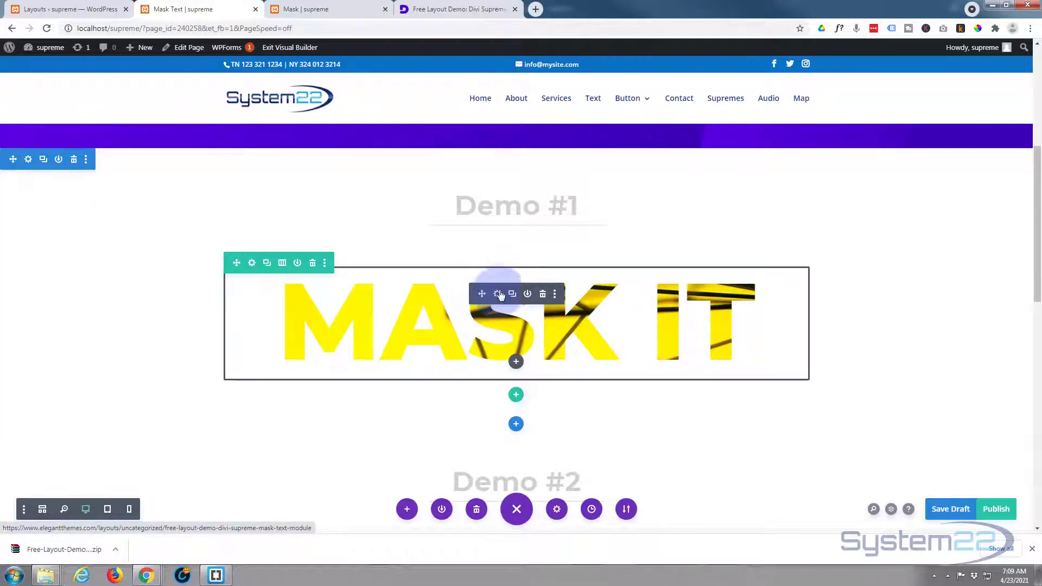
pyautogui.click(498, 295)
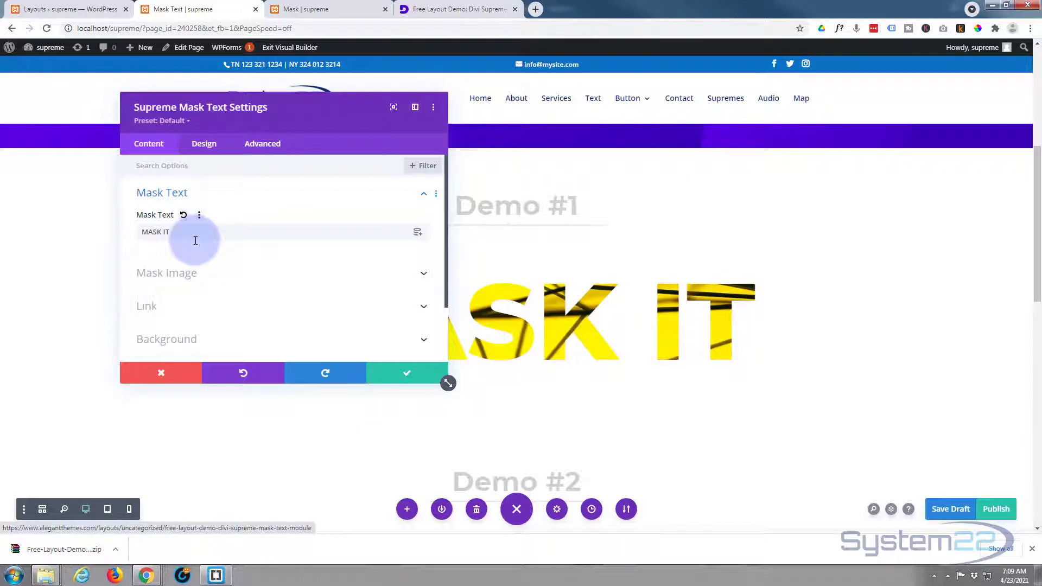
pyautogui.click(223, 281)
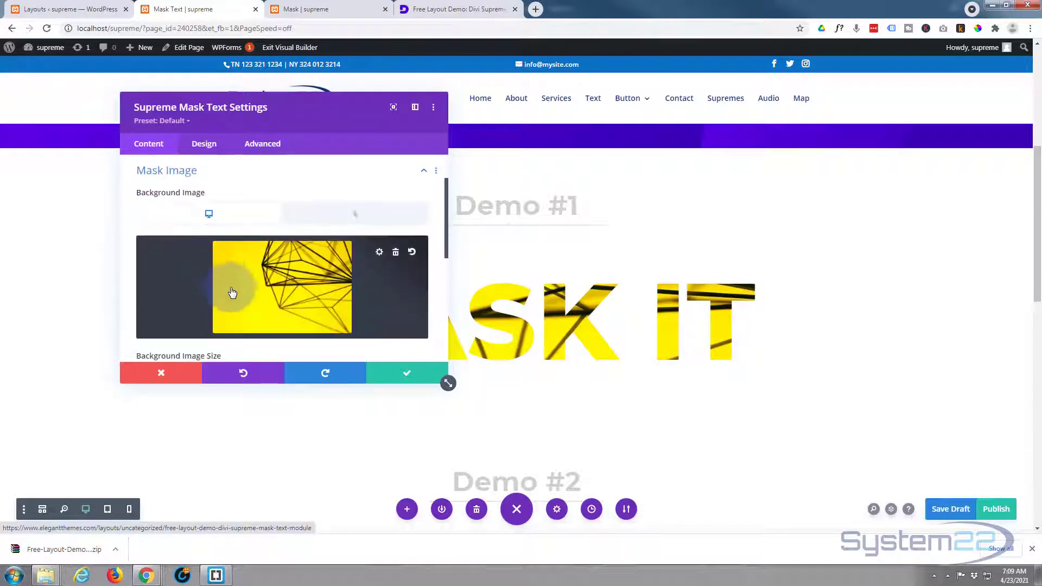
pyautogui.click(265, 303)
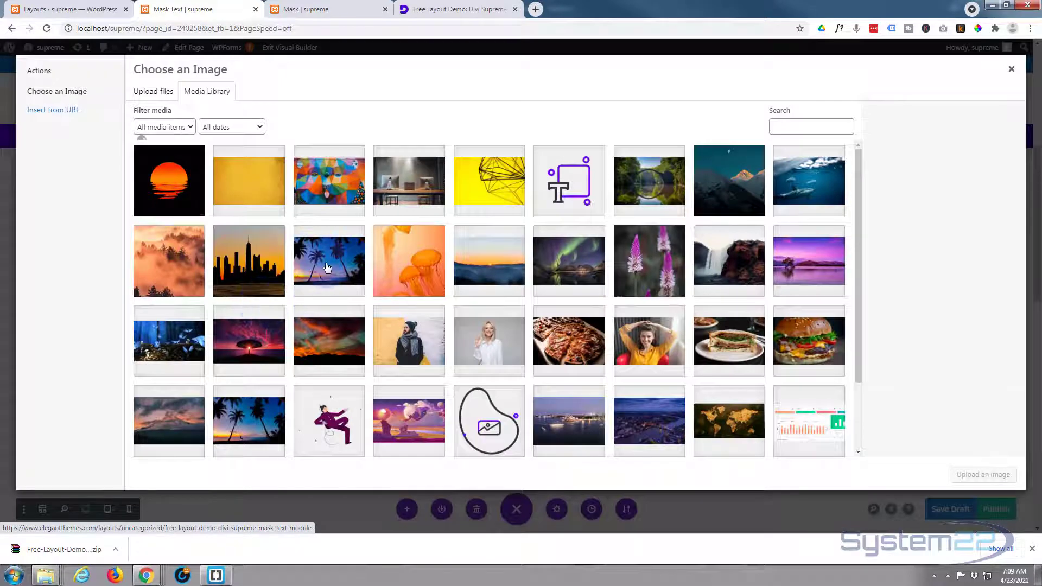
pyautogui.click(327, 267)
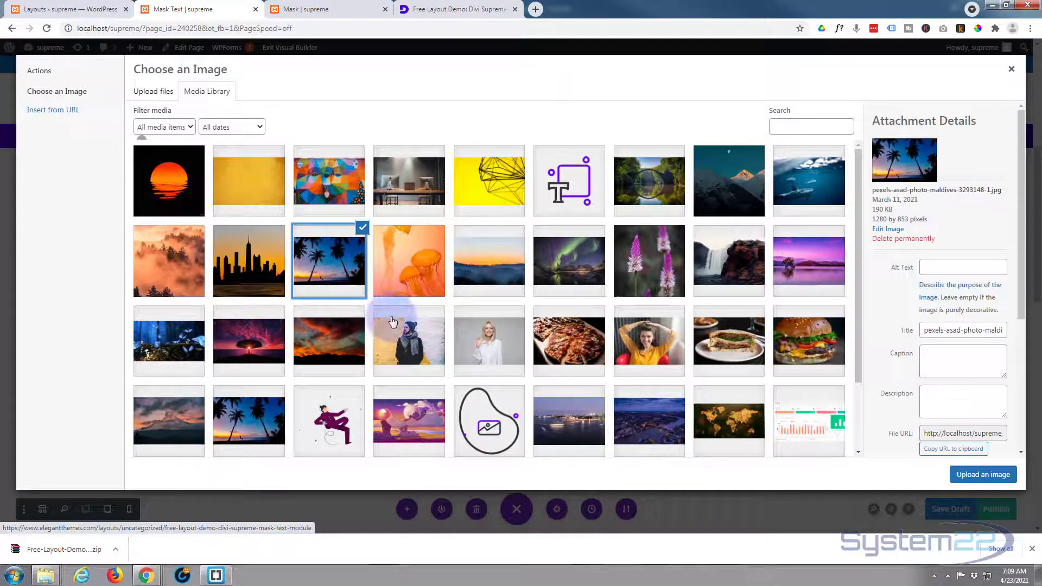
pyautogui.click(970, 476)
# - Check the mask image's placement options, keep Background Image Size on Cover, and save the Mask Text module's settings
pyautogui.scroll(-1, 375, 286)
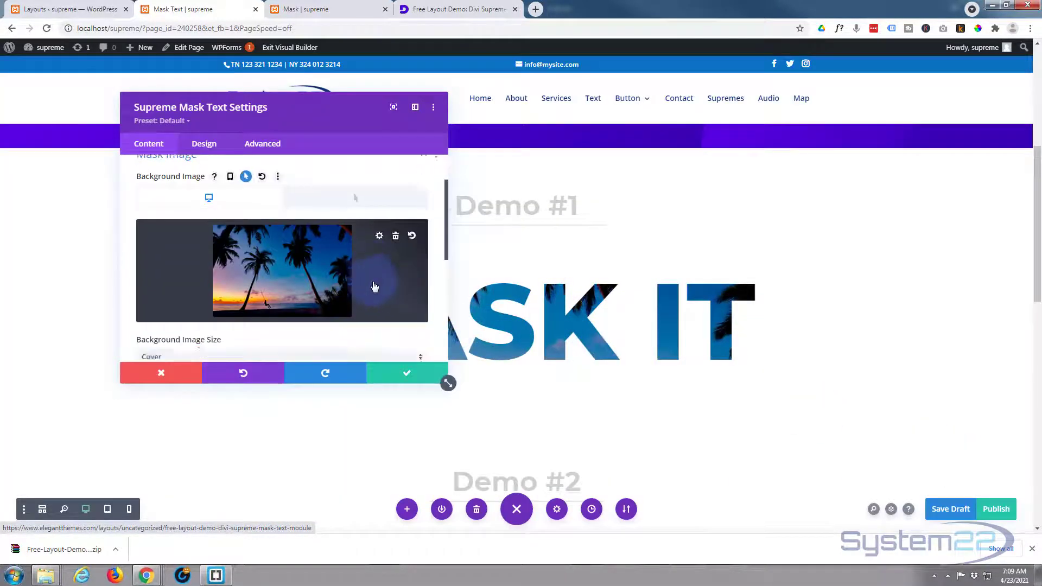
pyautogui.scroll(-2, 374, 286)
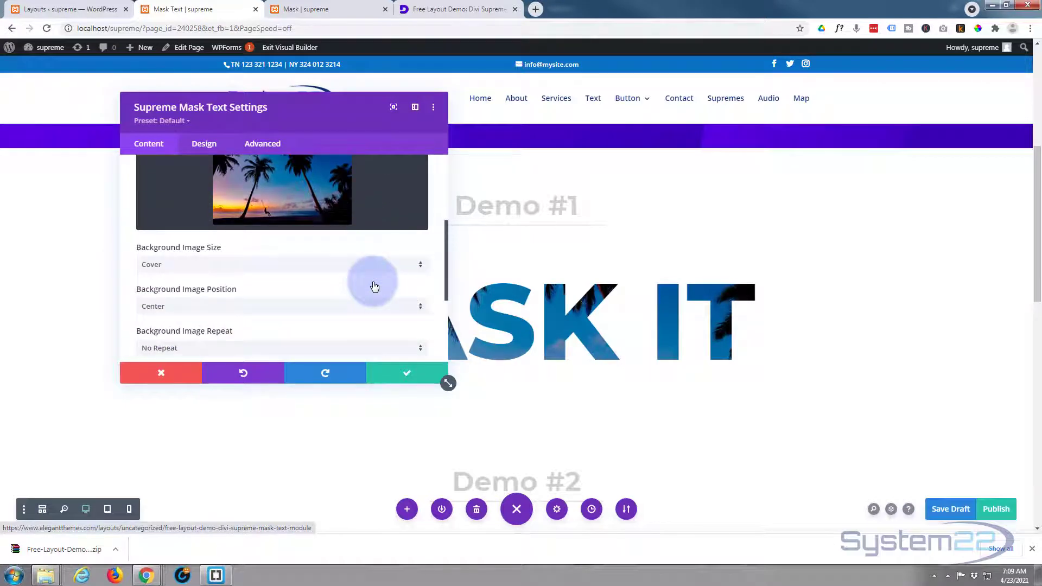
pyautogui.scroll(-1, 375, 286)
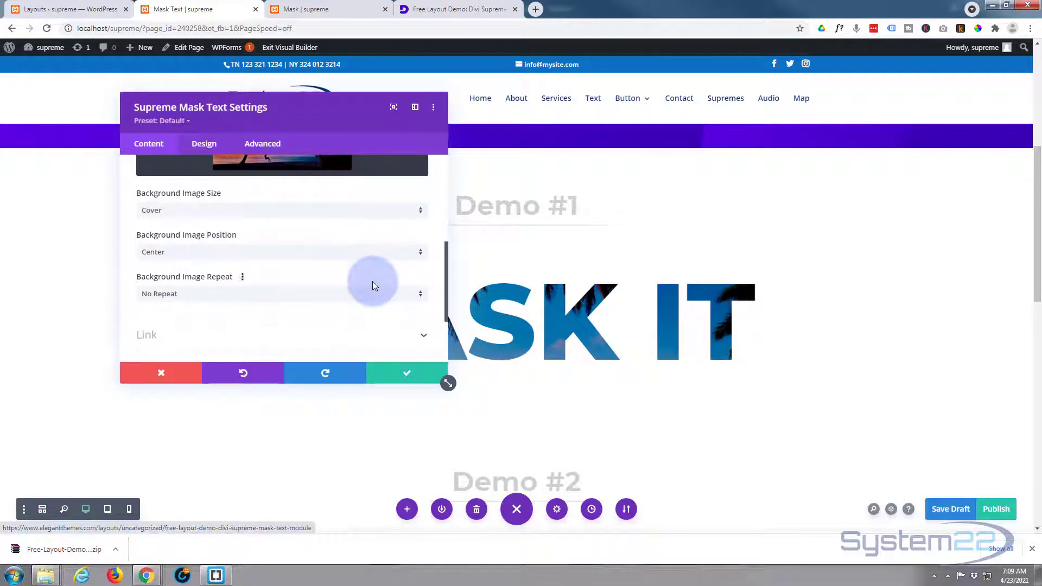
pyautogui.click(277, 214)
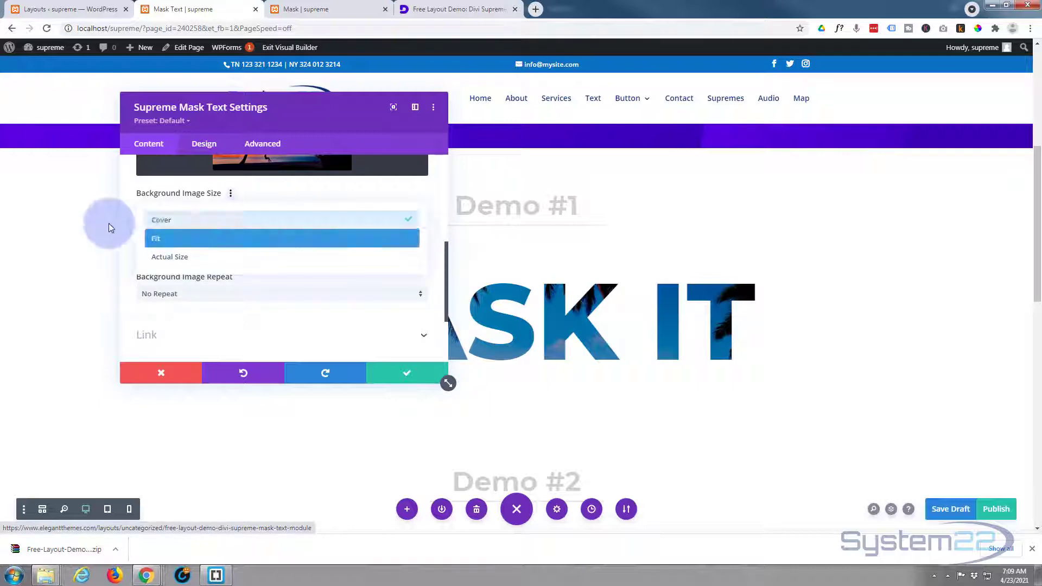
pyautogui.click(143, 218)
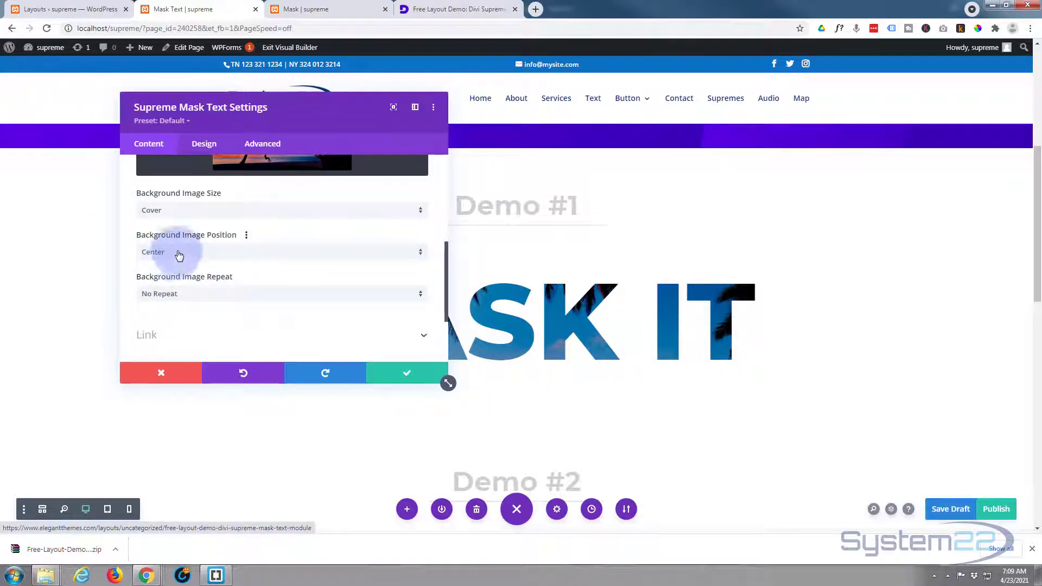
pyautogui.click(410, 375)
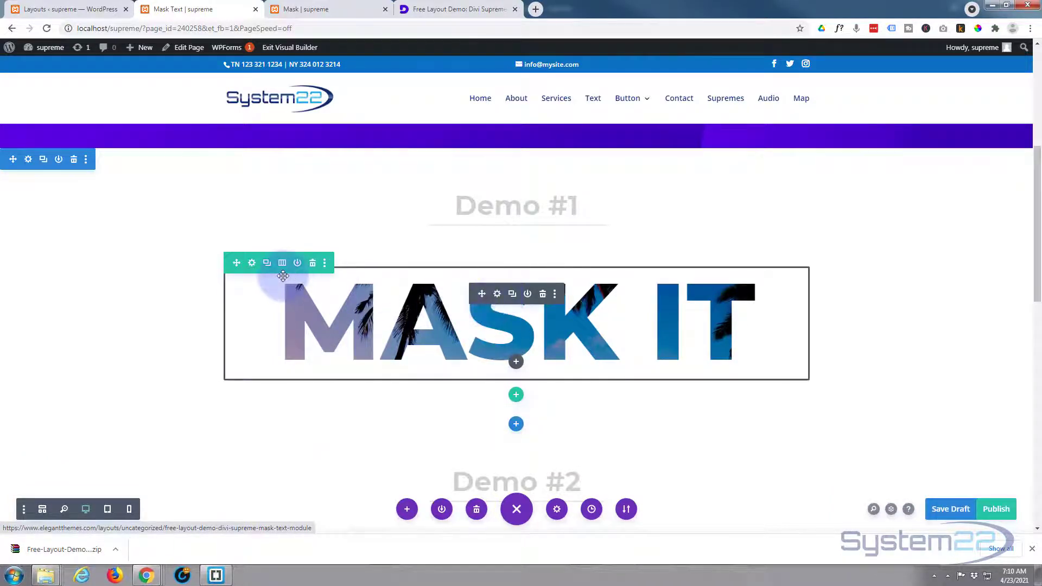
# - Save the "MASK IT" module to the Divi Library with the layout name "Mask heading"
pyautogui.click(528, 295)
pyautogui.click(466, 395)
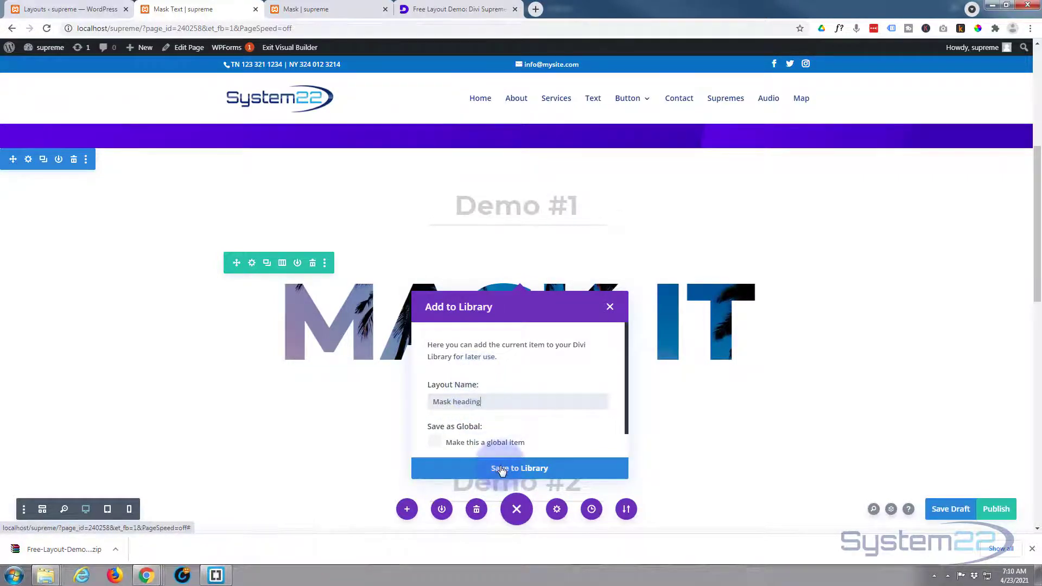
pyautogui.click(502, 469)
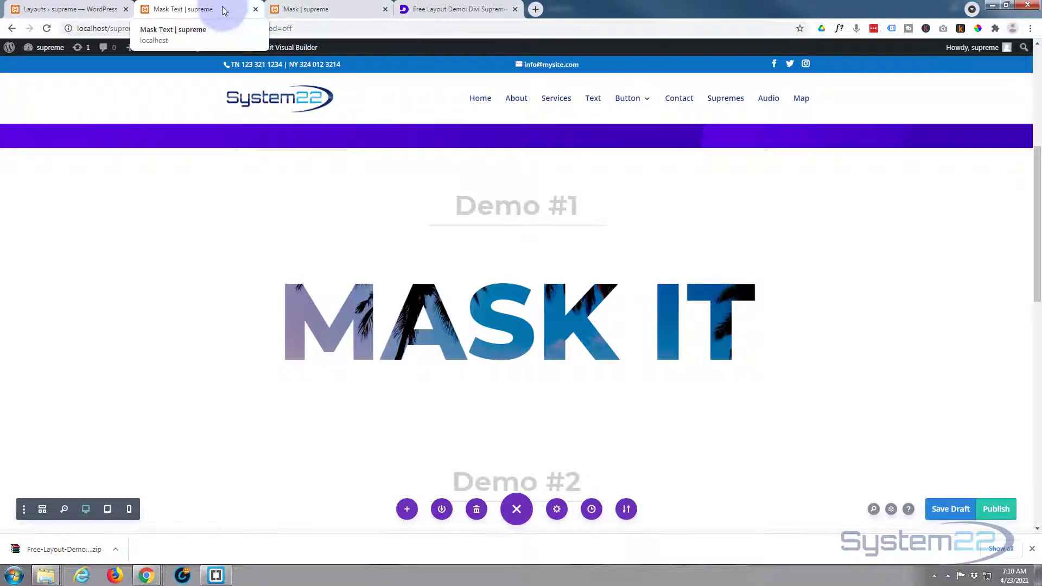
# - Switch to the Mask page and insert the saved "Mask heading" library module directly below the Demo #2 heading
pyautogui.click(325, 9)
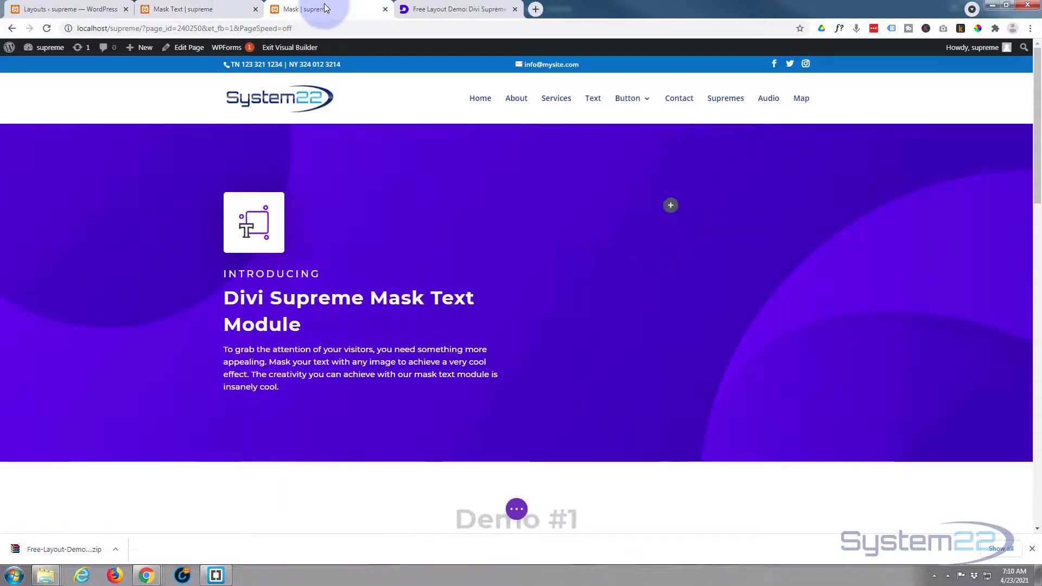
pyautogui.scroll(-3, 336, 223)
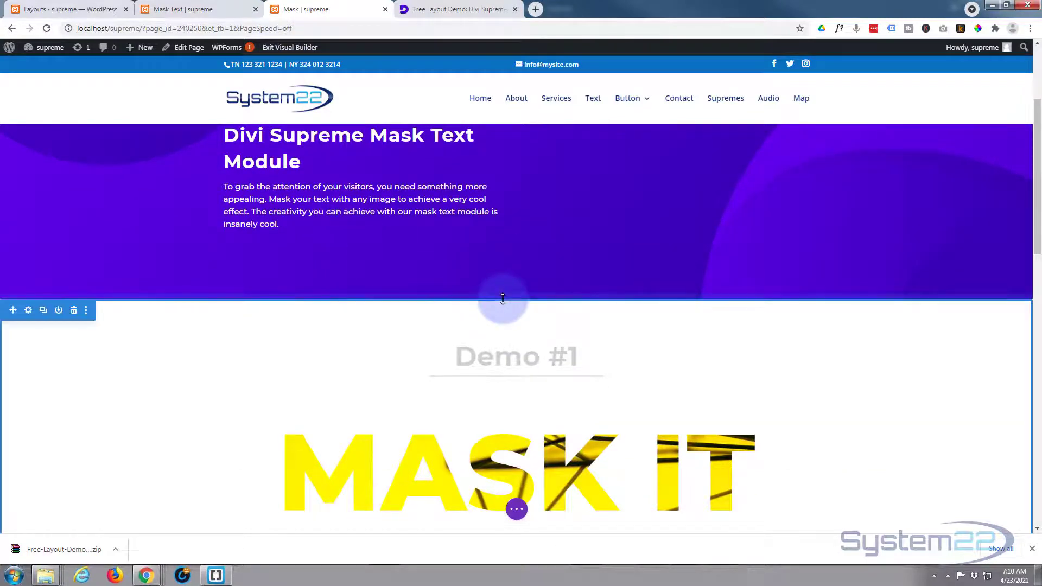
pyautogui.scroll(-5, 503, 299)
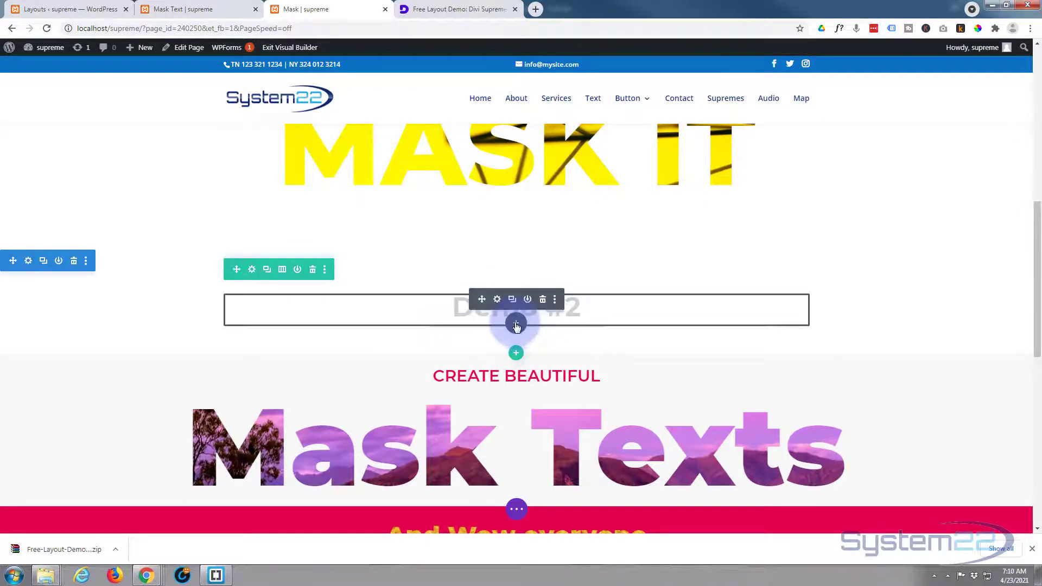
pyautogui.click(516, 324)
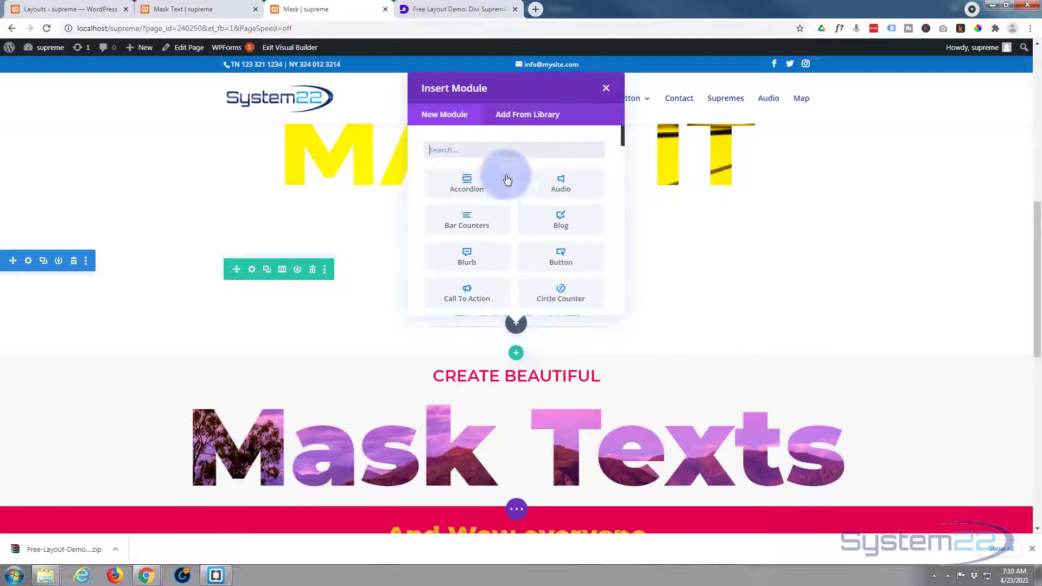
pyautogui.click(518, 117)
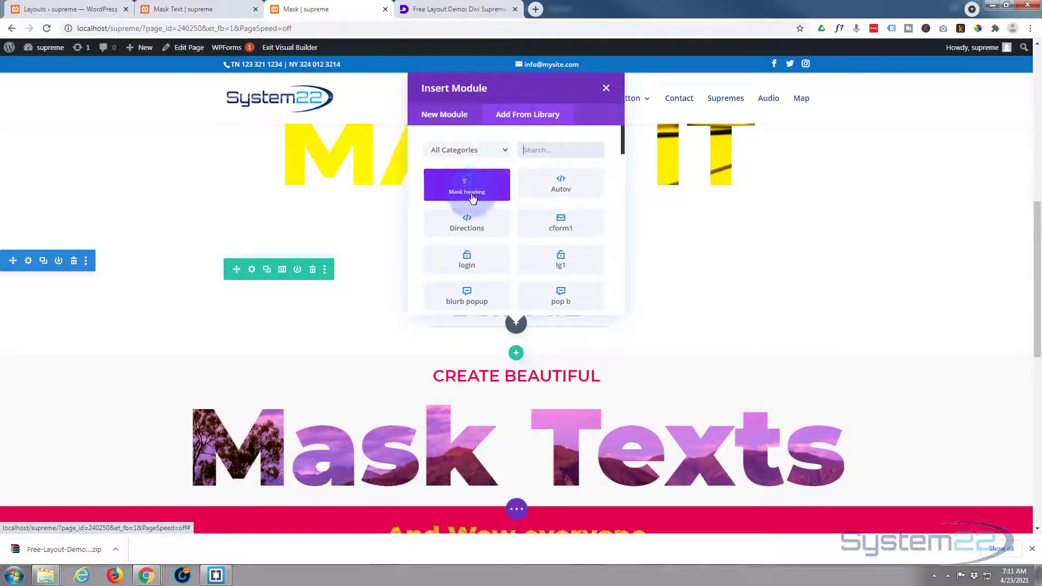
pyautogui.click(438, 195)
pyautogui.click(457, 198)
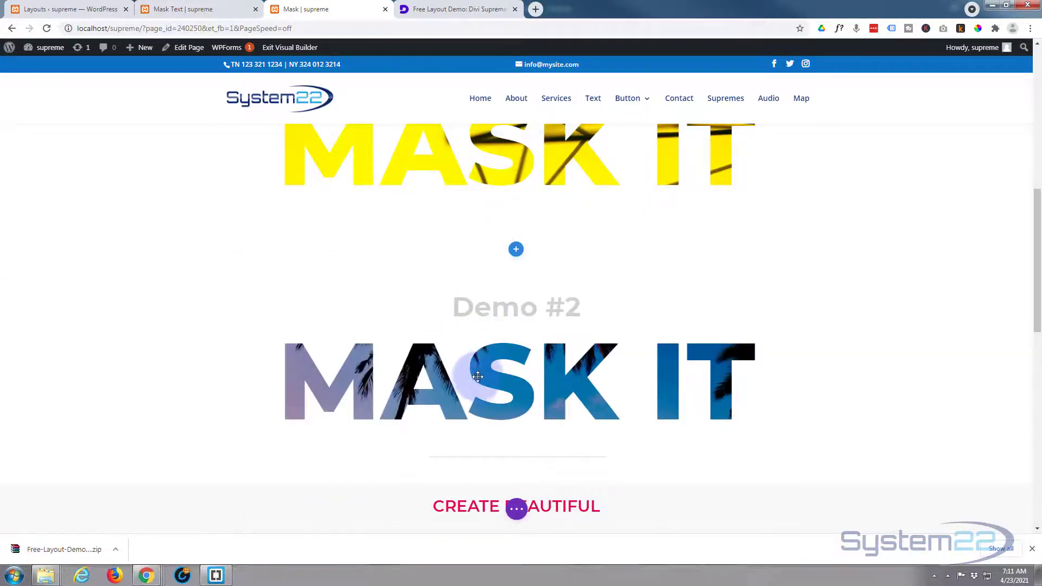
# - Save the Mask page as a draft and exit the Visual Builder to view the page on the front end
pyautogui.click(515, 509)
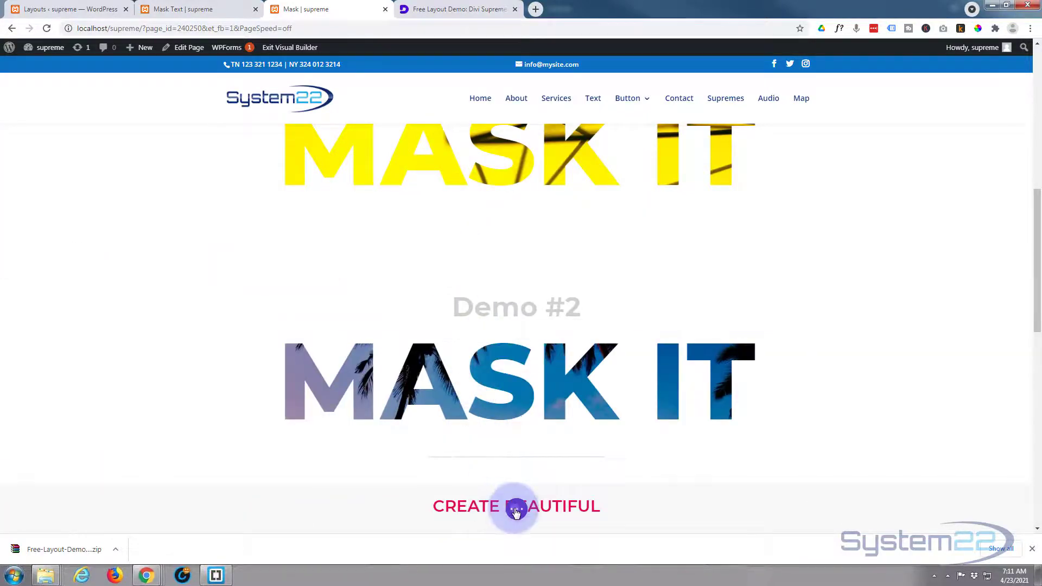
pyautogui.click(515, 510)
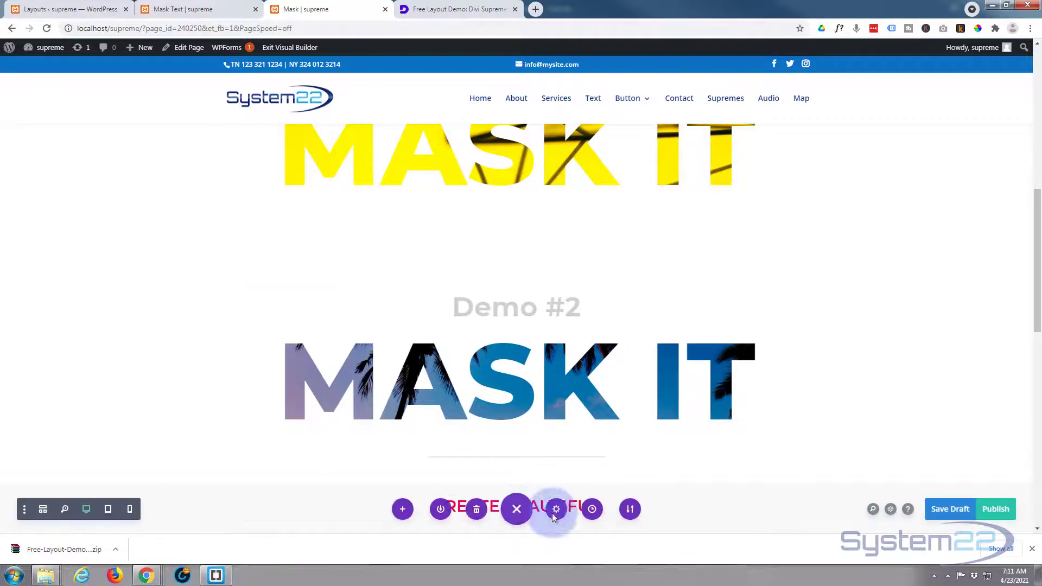
pyautogui.click(950, 509)
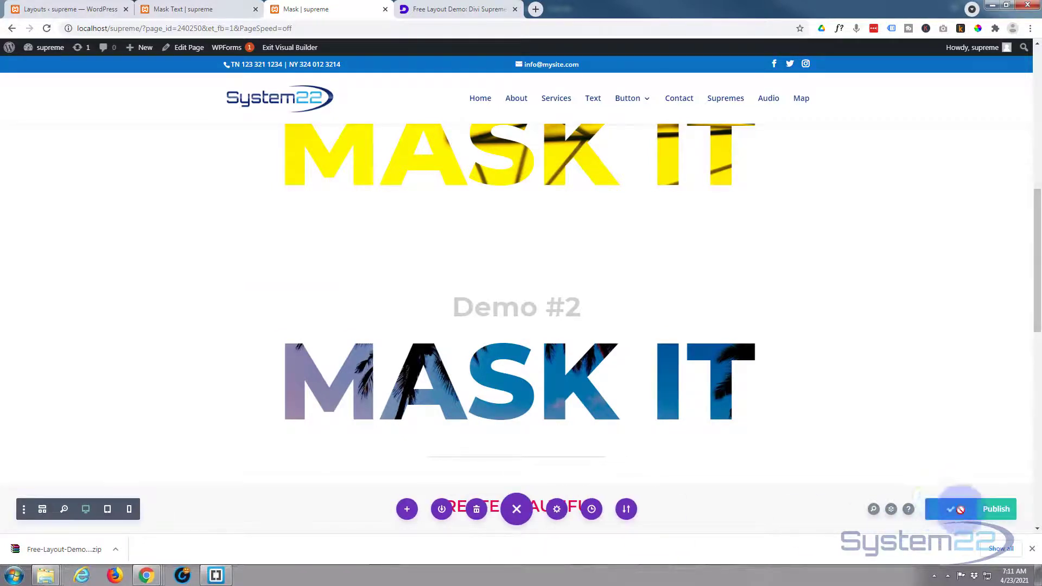
pyautogui.click(289, 47)
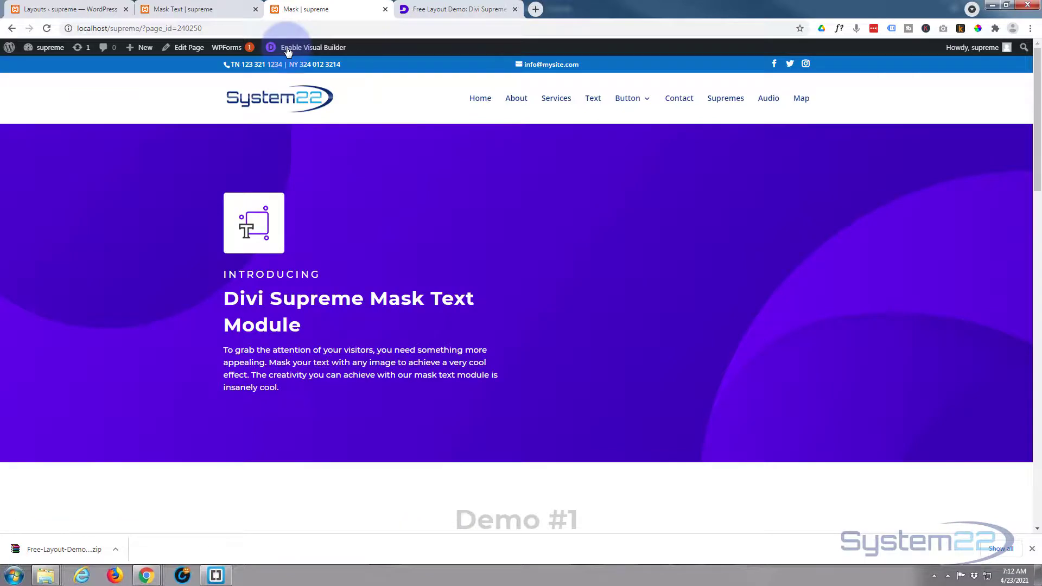
# - Review the Mask page's Demo #1, #2 and #3 masked headings on the front end, including the inserted library heading
pyautogui.scroll(-7, 287, 230)
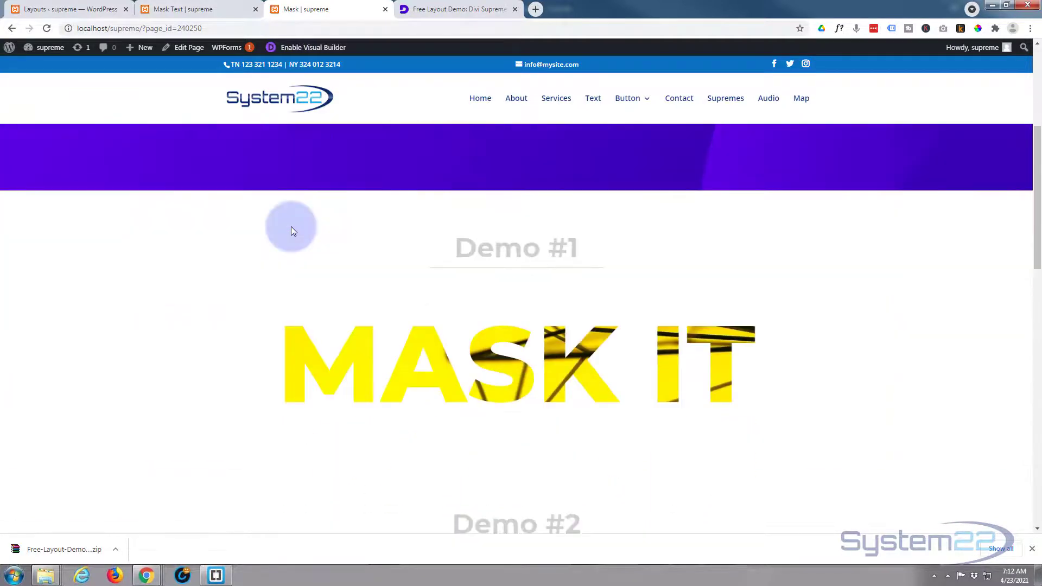
pyautogui.scroll(-2, 287, 226)
pyautogui.scroll(-2, 231, 217)
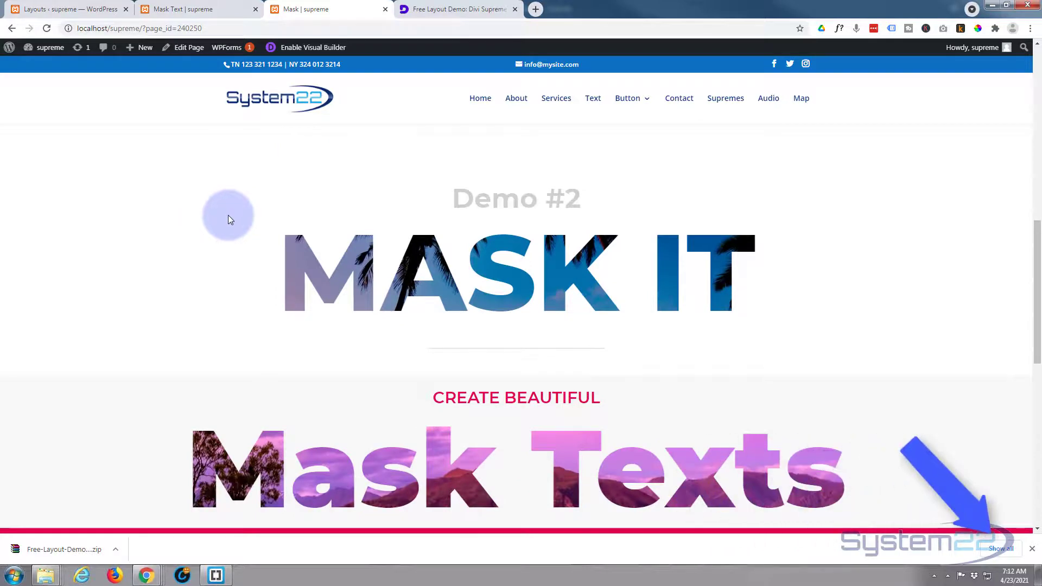
pyautogui.scroll(-10, 228, 213)
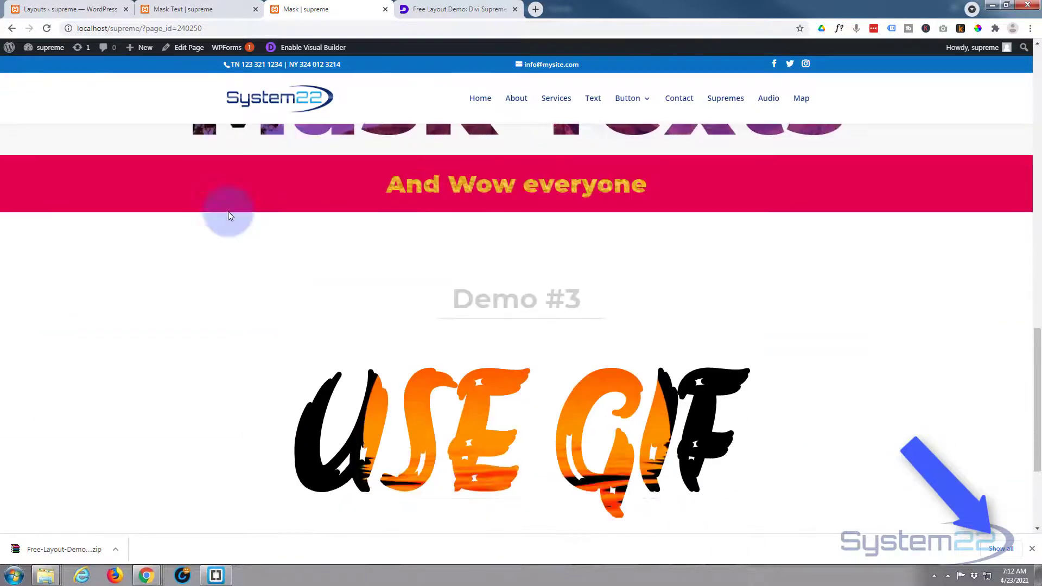
pyautogui.scroll(9, 229, 214)
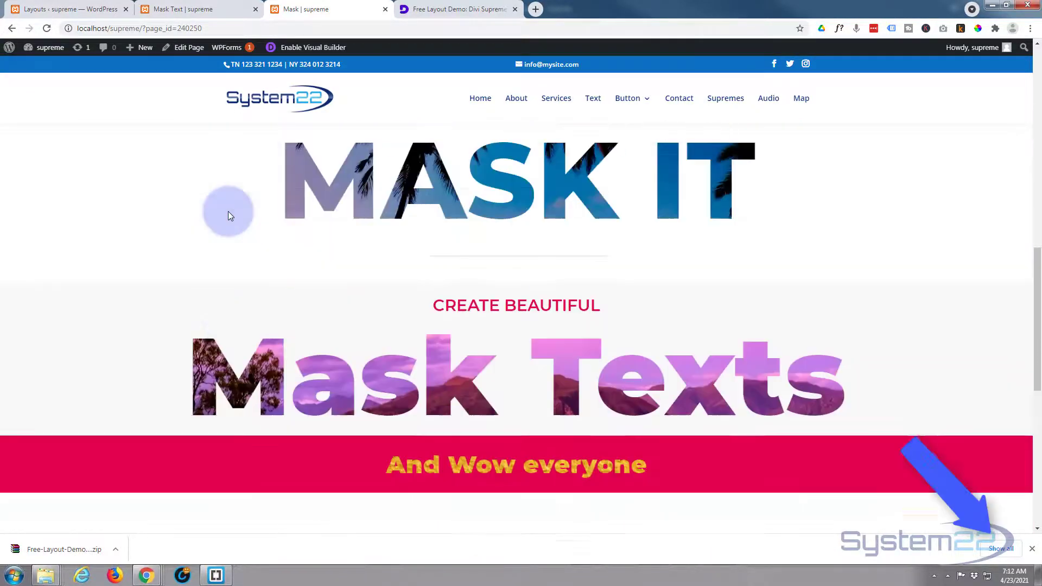
pyautogui.scroll(8, 227, 212)
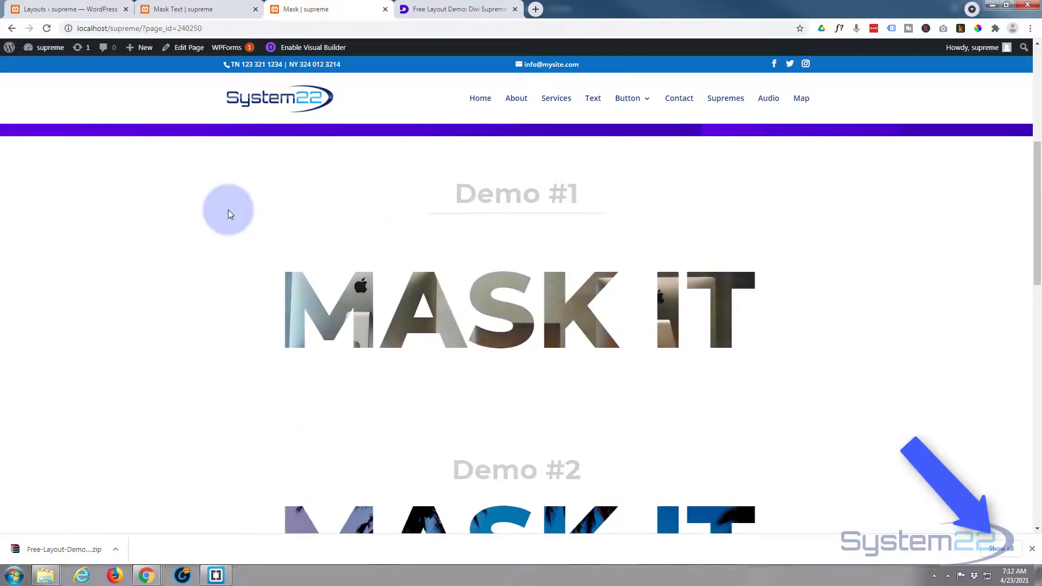
pyautogui.scroll(3, 229, 212)
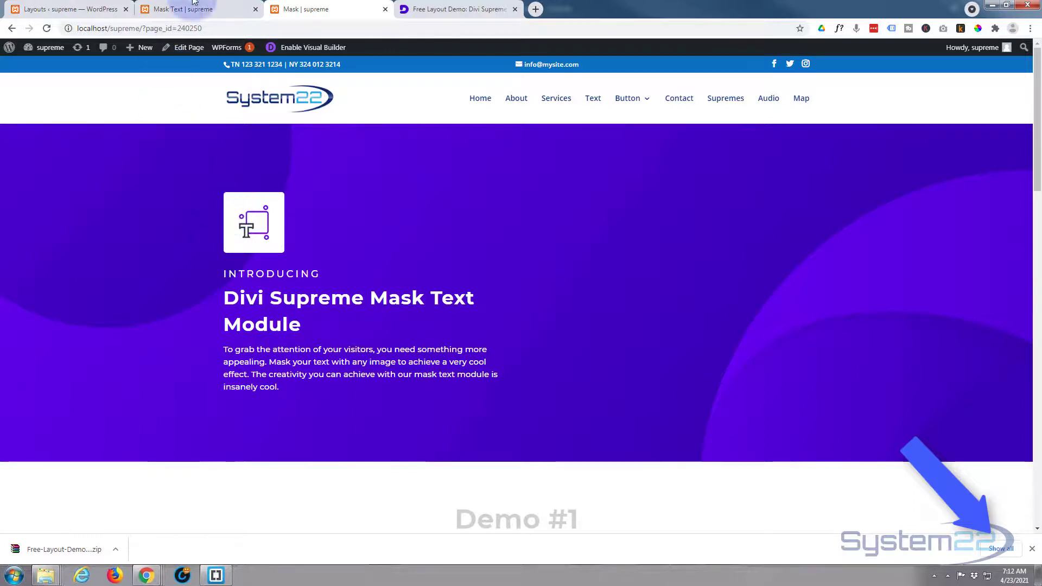
# - Switch to the Mask Text page and look over its Demo #1, #2 and #3 masked headings
pyautogui.click(214, 9)
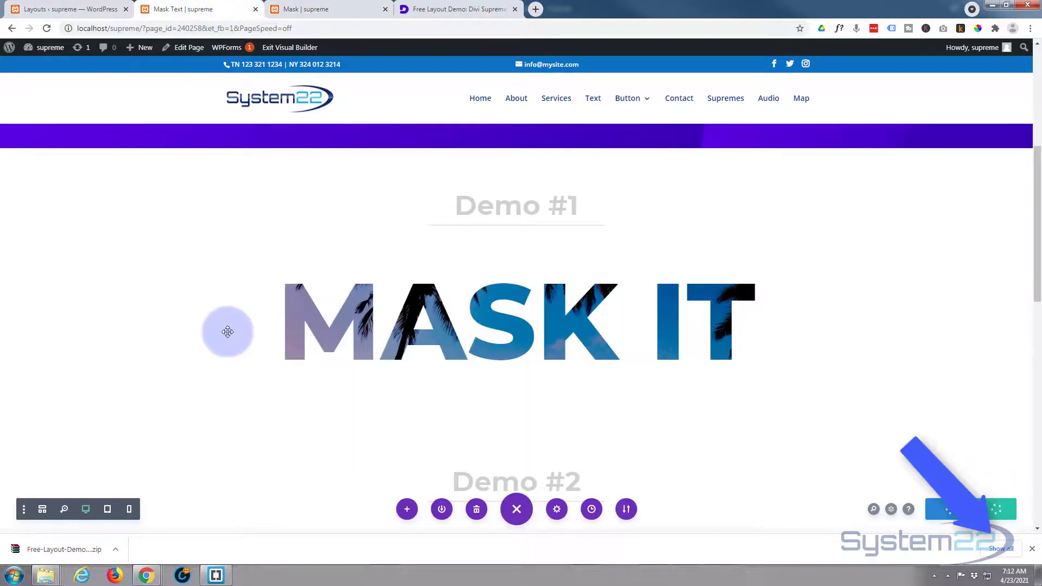
pyautogui.scroll(-6, 228, 329)
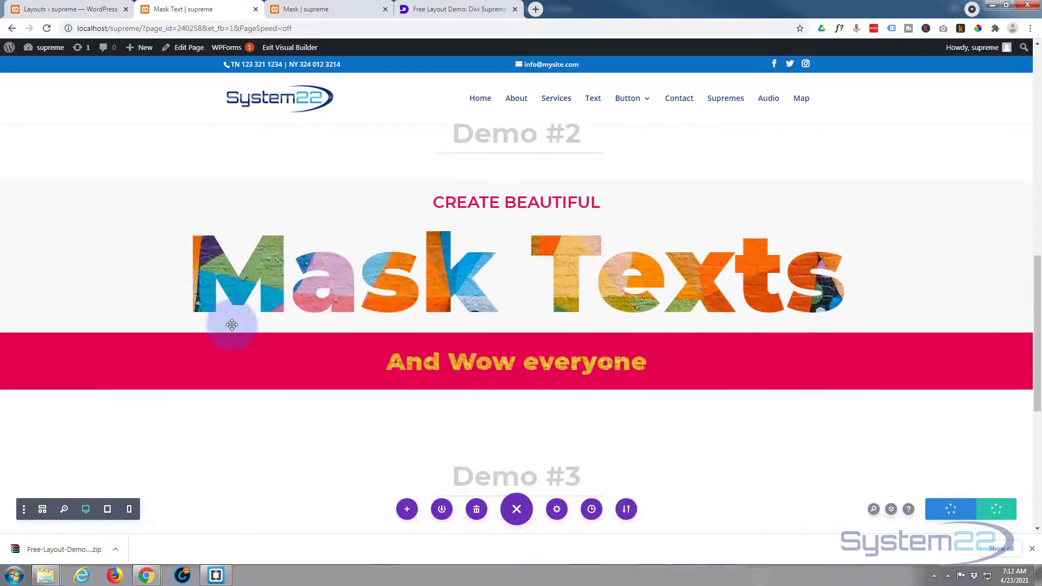
pyautogui.scroll(-4, 232, 324)
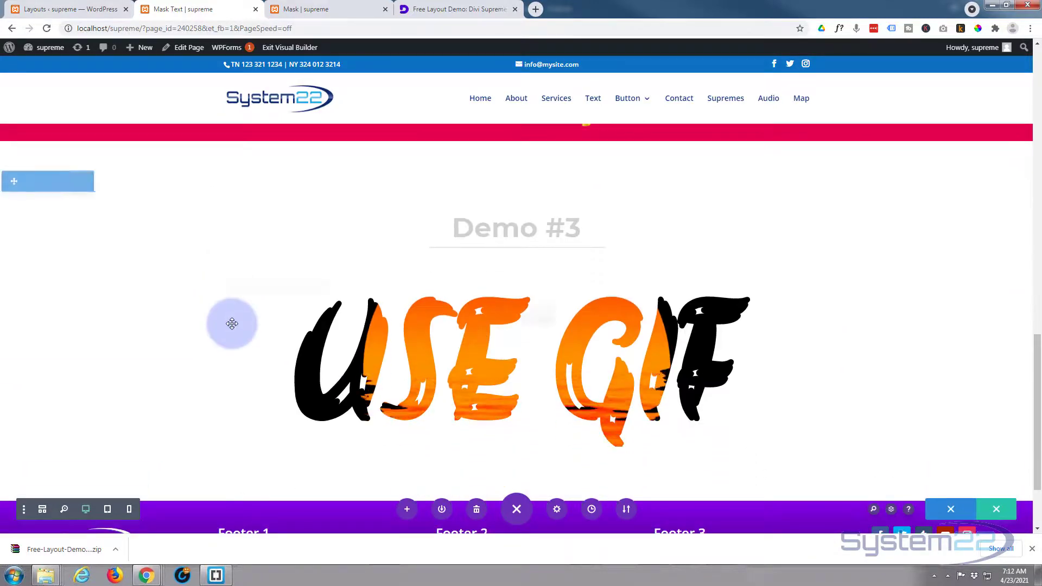